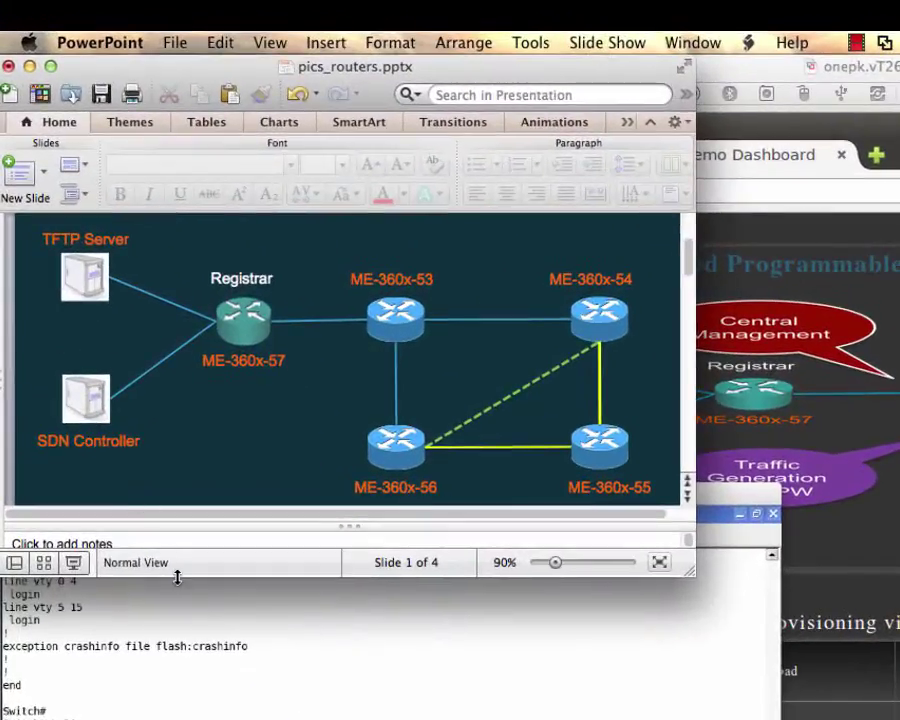
Step: Switch to the VNC Viewer and look through the console sessions of the ME-360x switches, ending on ME-360x-57
left_click(122, 366)
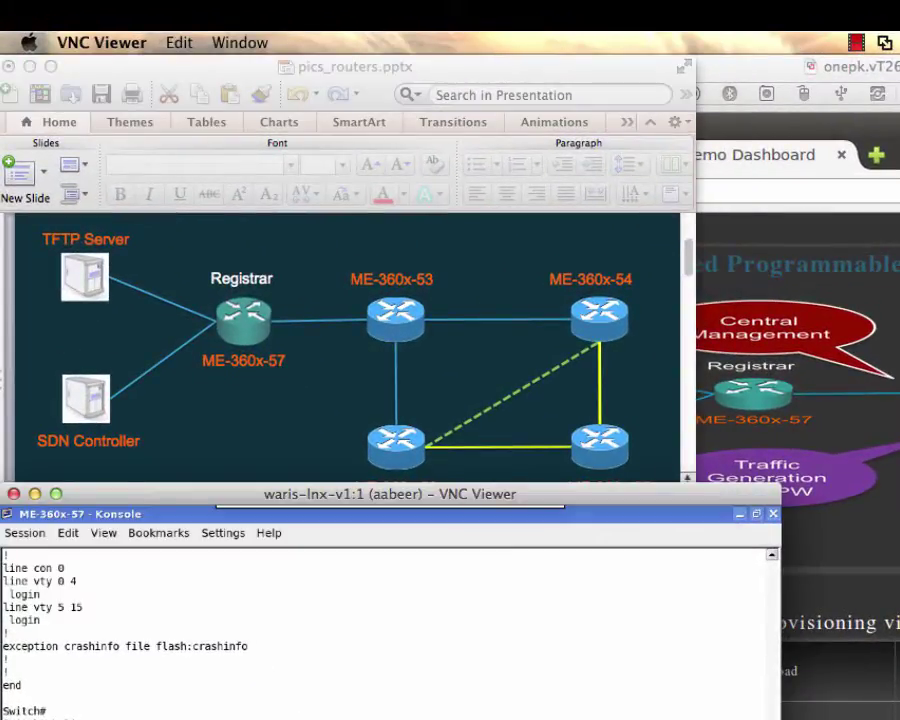
left_click(76, 719)
left_click(173, 719)
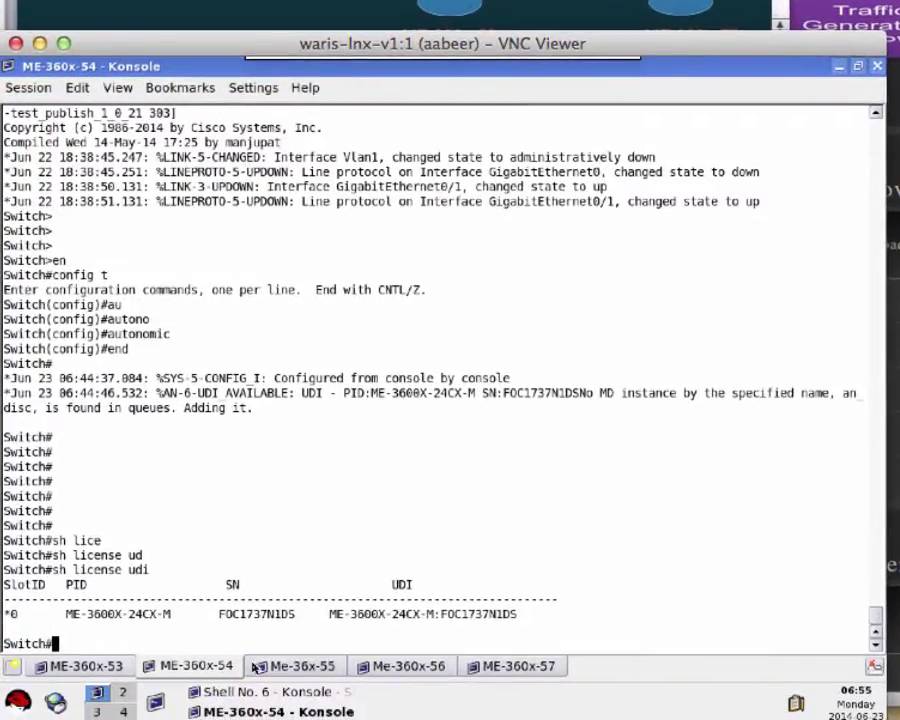
left_click(303, 666)
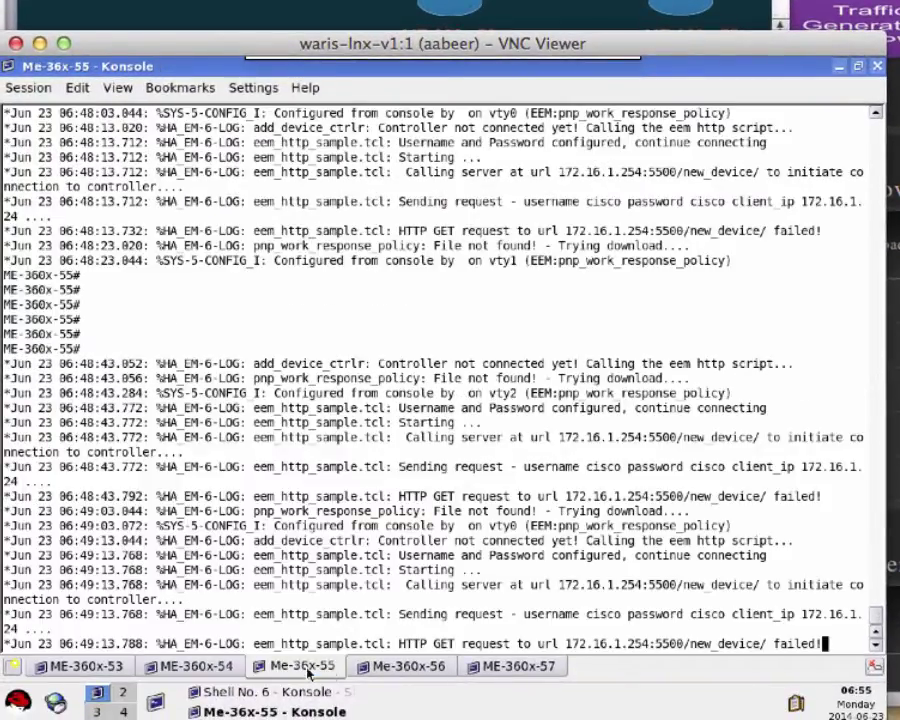
left_click(410, 668)
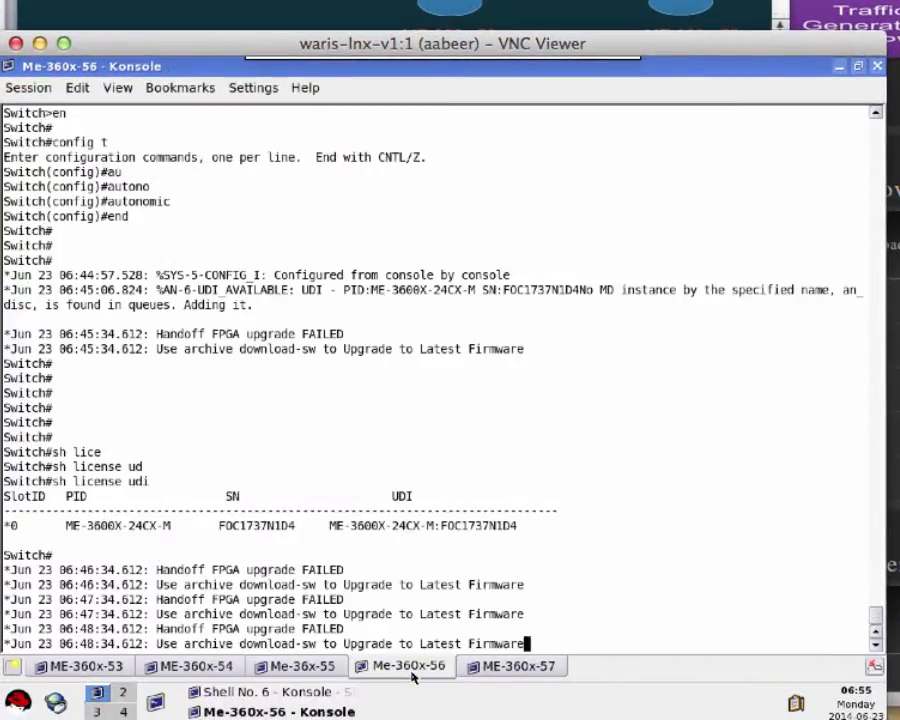
left_click(518, 667)
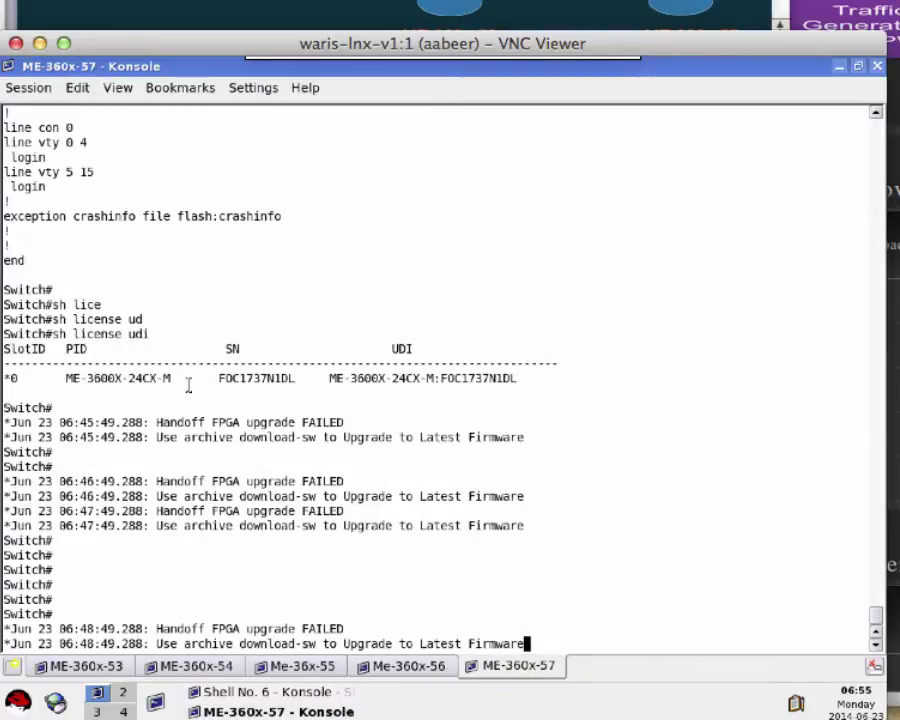
Step: Review the running configuration in the ME-360x-57 console, from the interface section back to the global routing and spanning-tree settings
scroll(188, 385, "up", 10)
scroll(188, 385, "up", 12)
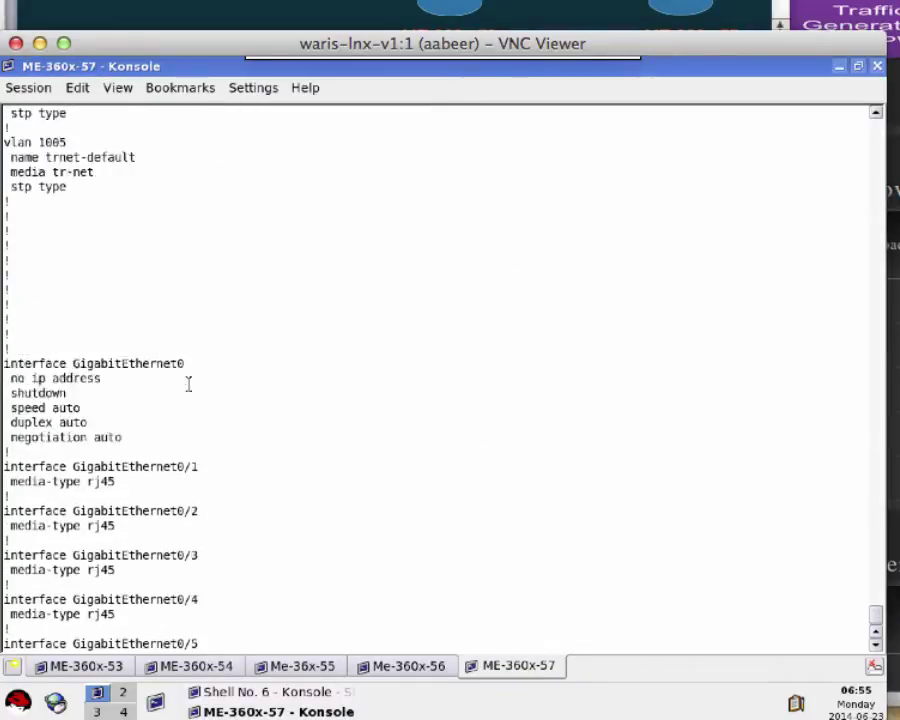
scroll(188, 385, "up", 15)
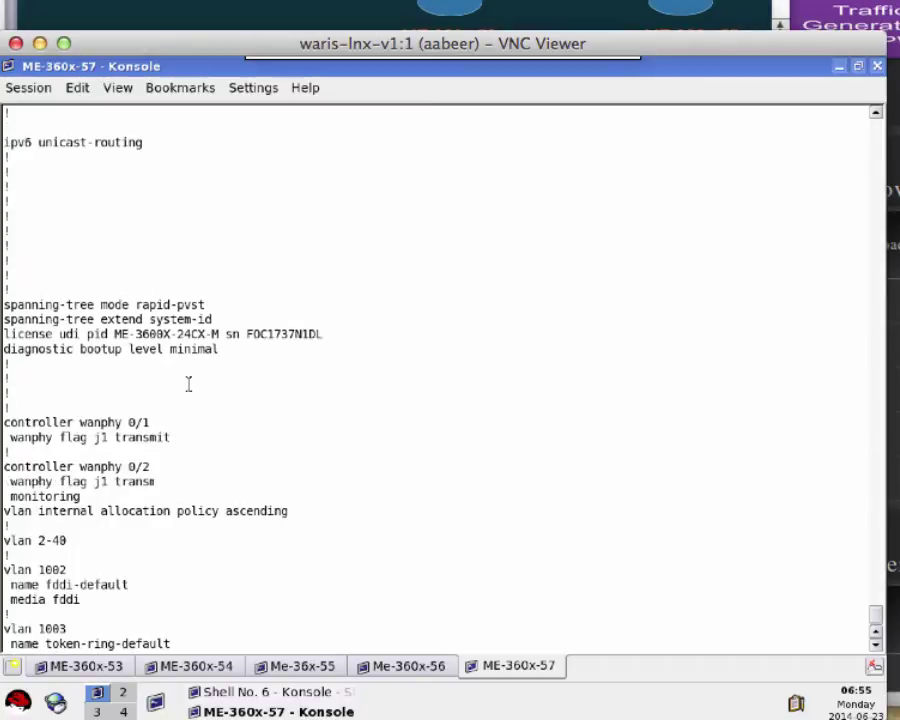
scroll(188, 385, "up", 1)
scroll(122, 335, "down", 20)
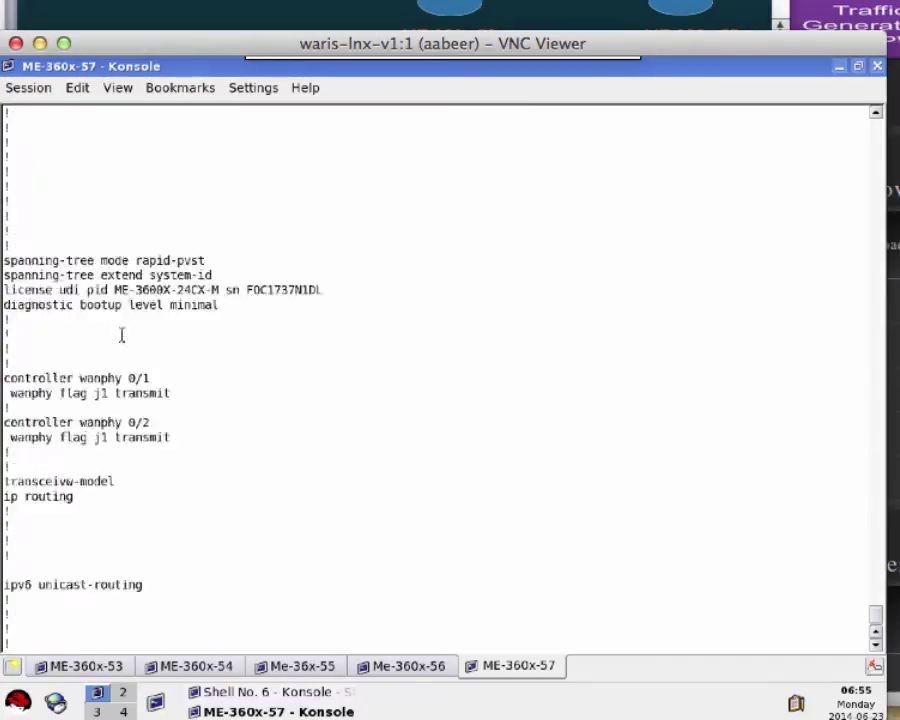
triple_click(64, 599)
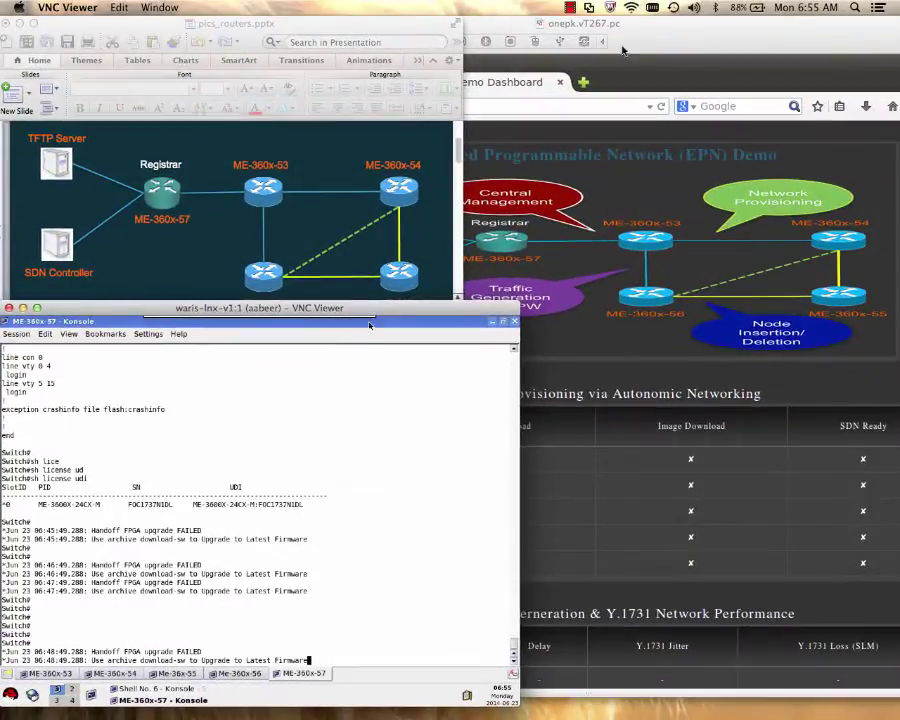
Step: Switch to Firefox in the virtual machine and examine the EPN Demo Dashboard tables and the Cisco XNC controller's Devices page
left_click(632, 47)
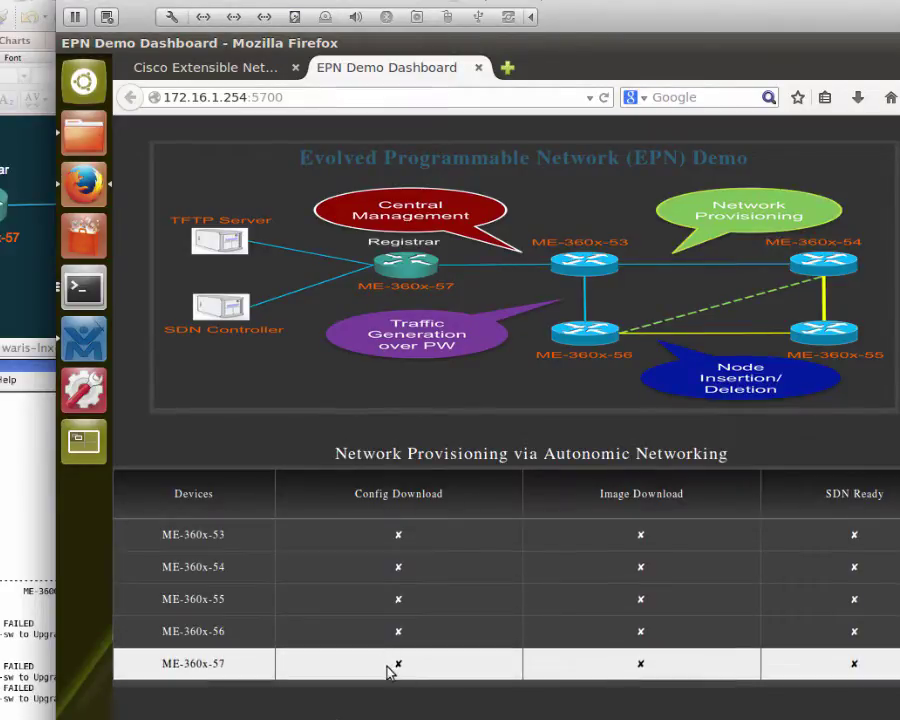
scroll(506, 566, "down", 3)
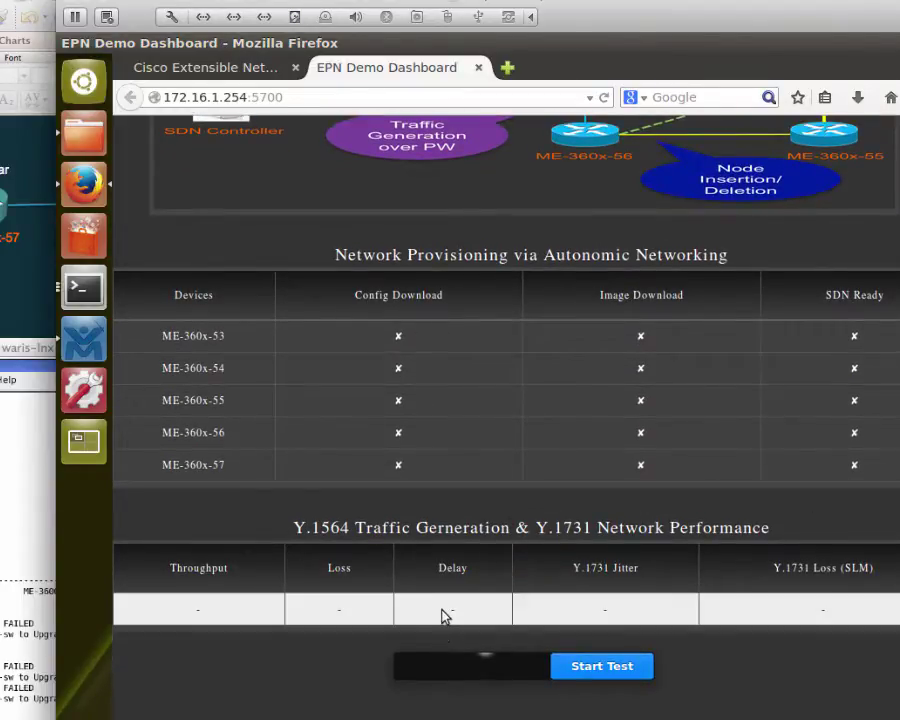
scroll(443, 616, "down", 1)
scroll(443, 616, "down", 1)
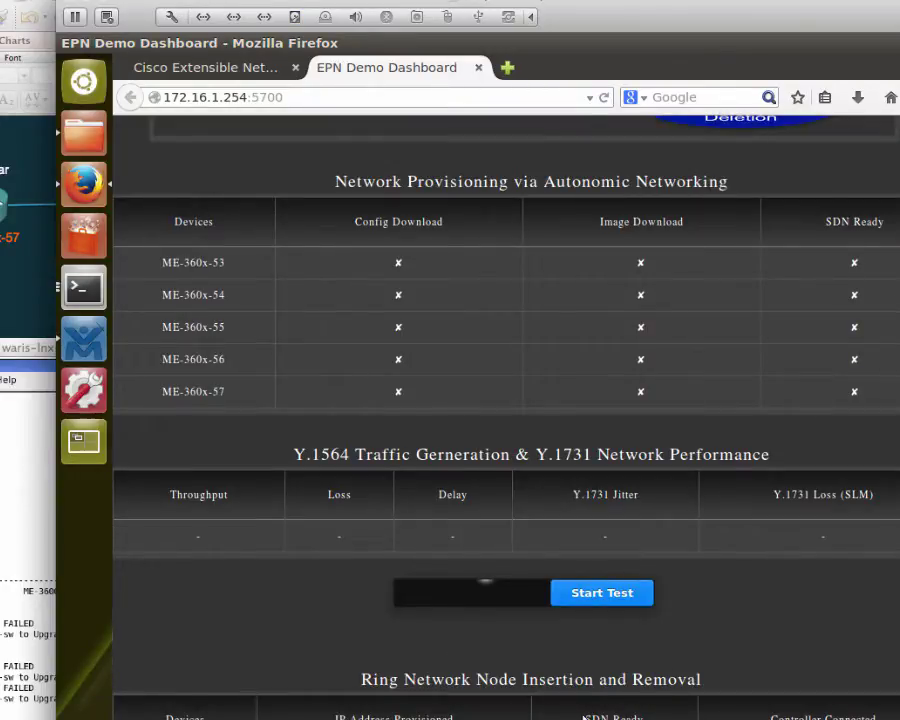
scroll(452, 612, "up", 7)
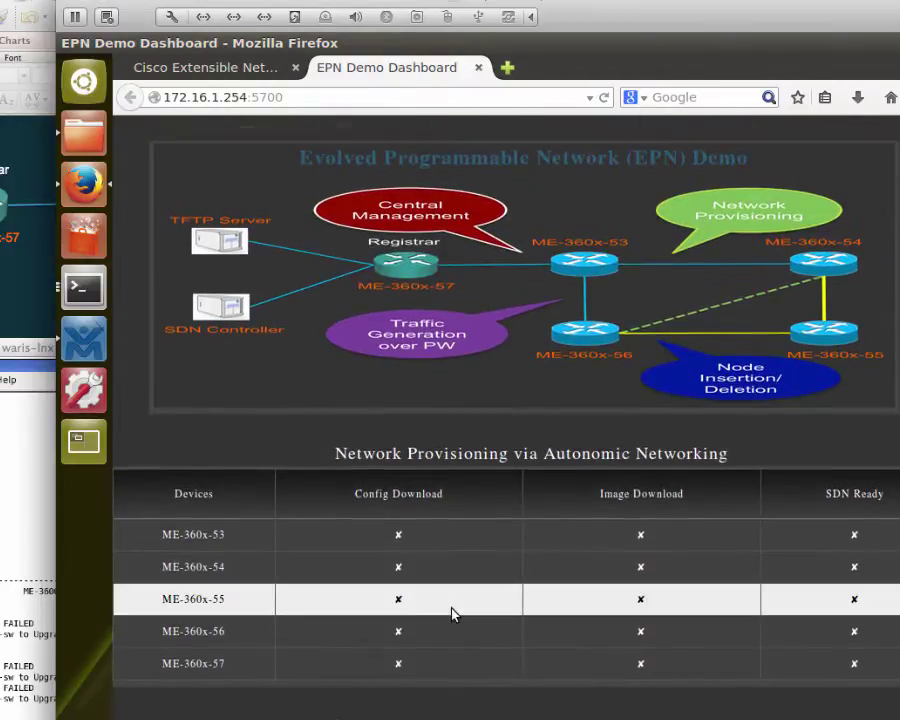
left_click(237, 70)
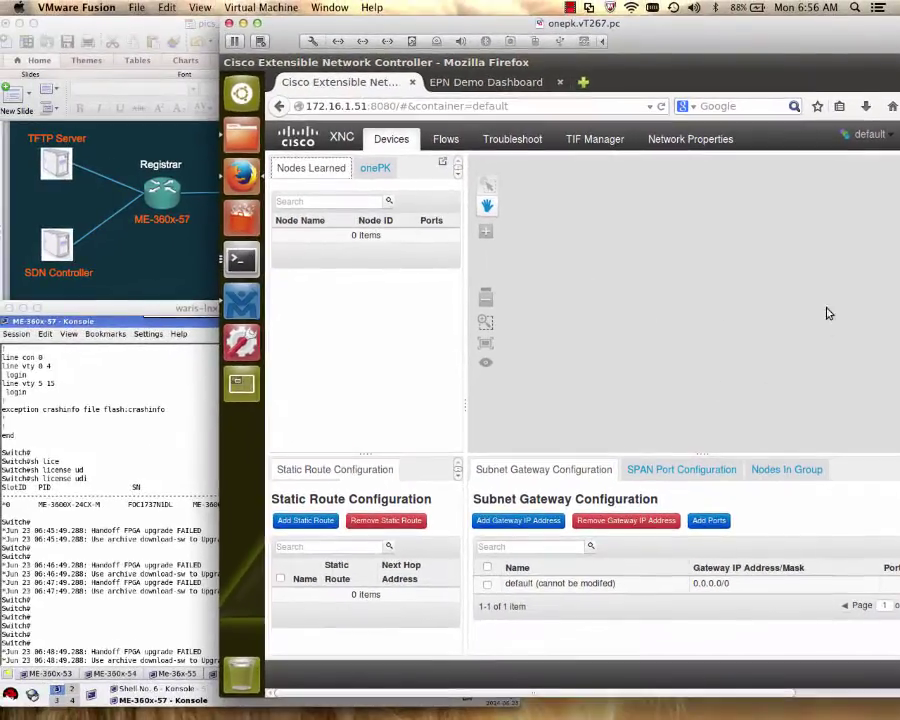
left_click(476, 84)
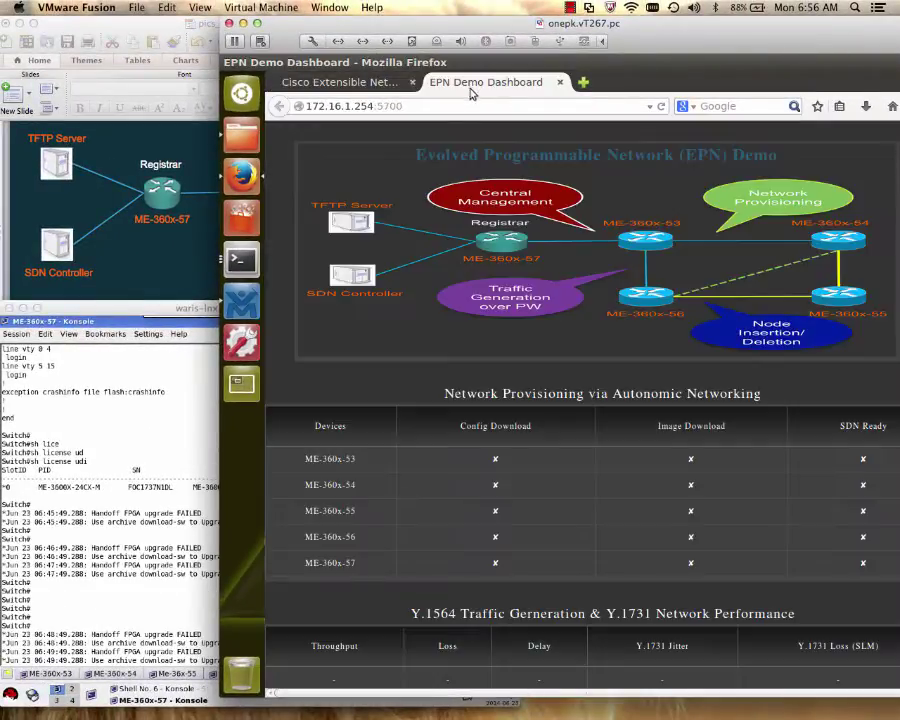
Step: Check that the ME-360x-57 console responds with fresh prompts, and locate that switch in the PowerPoint topology slide
left_click(136, 462)
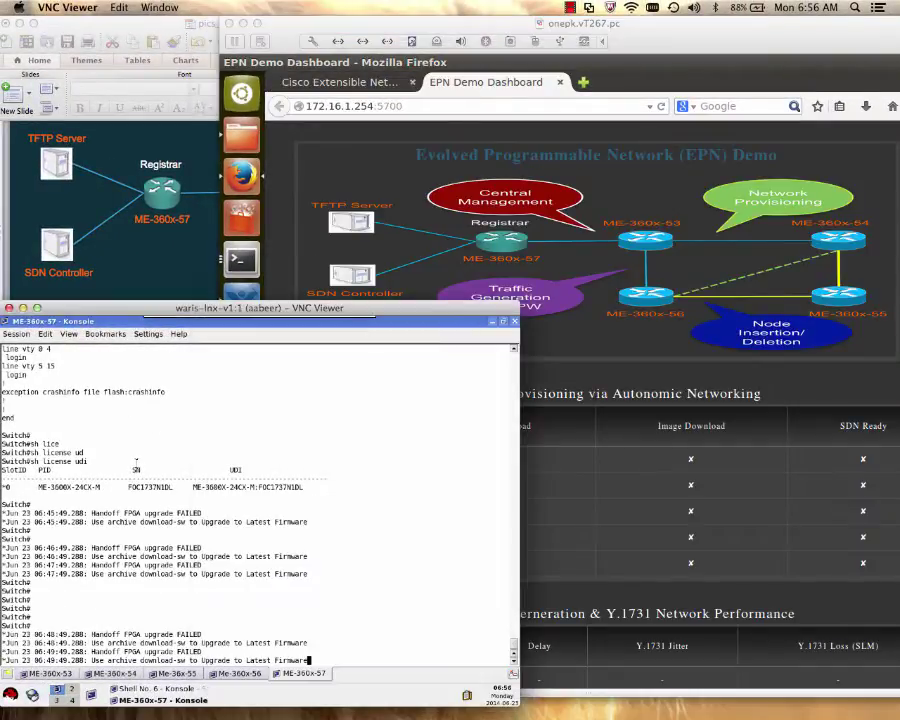
key("Return")
key("Return")
key("Return")
key("Return")
key("Return")
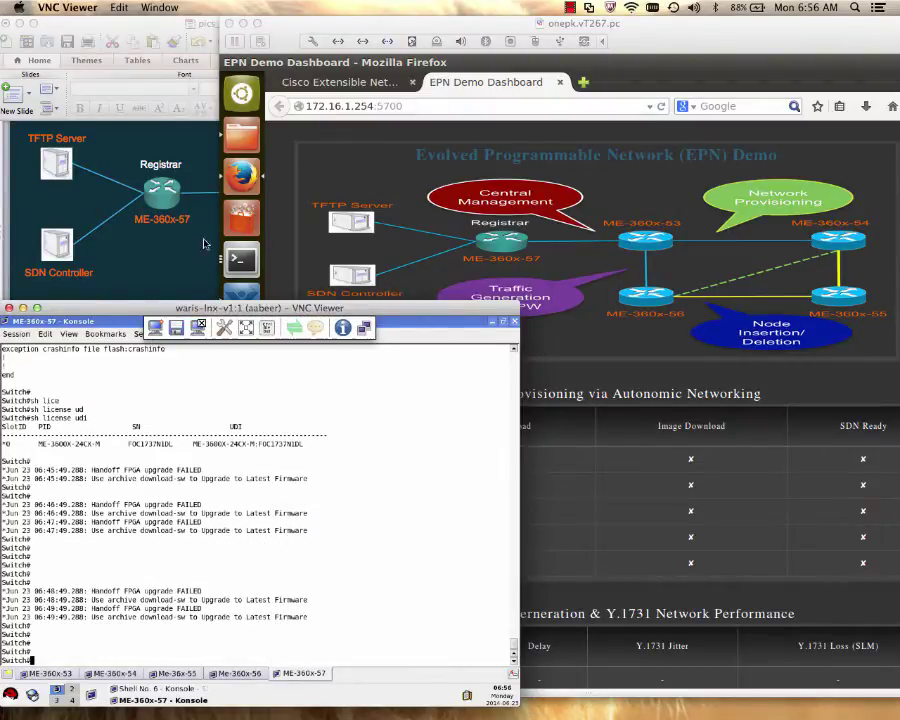
left_click(130, 172)
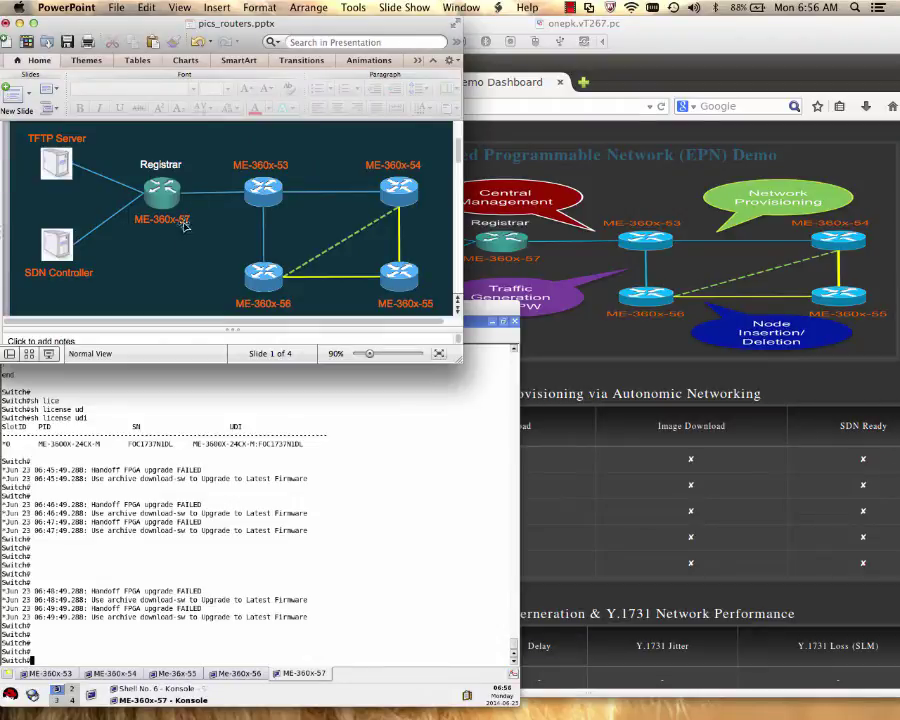
Step: Return to the ME-360x-57 console and enter global configuration mode with config t
left_click(287, 623)
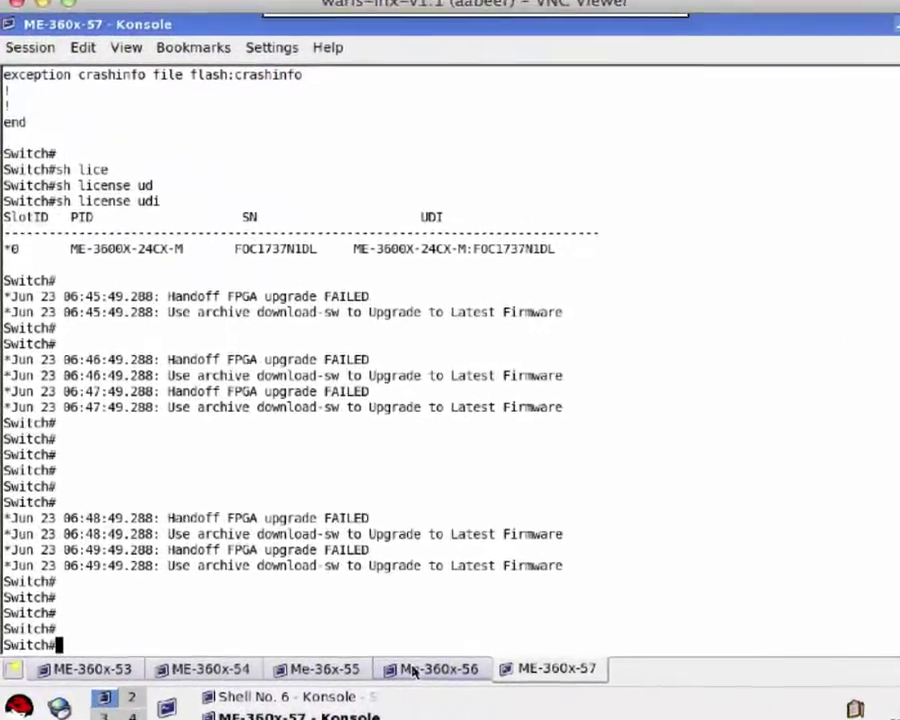
key("Return")
key("Return")
type("cnf")
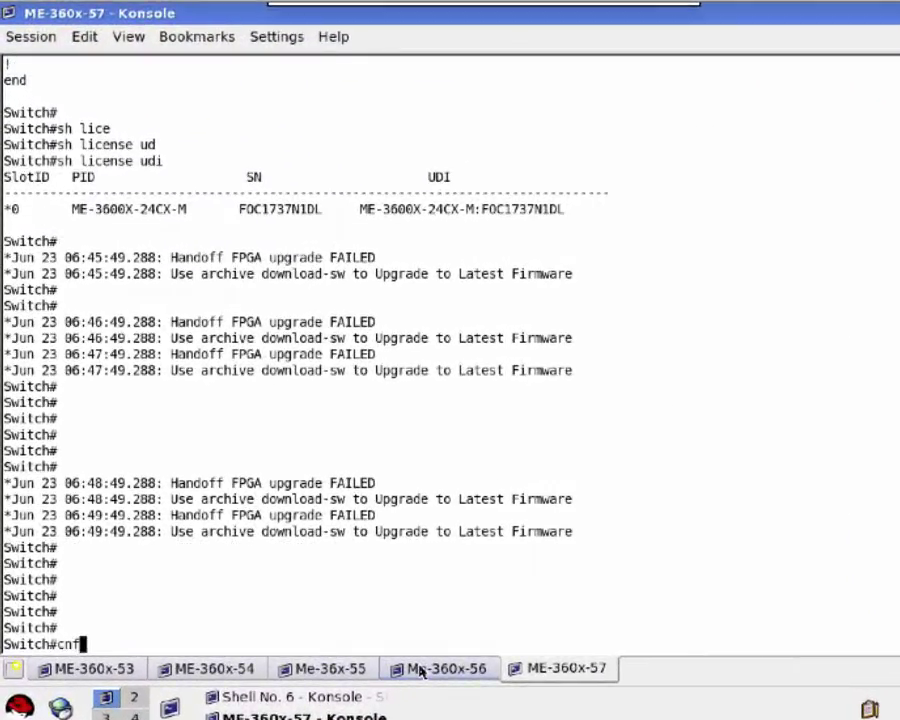
key("BackSpace")
key("BackSpace")
key("BackSpace")
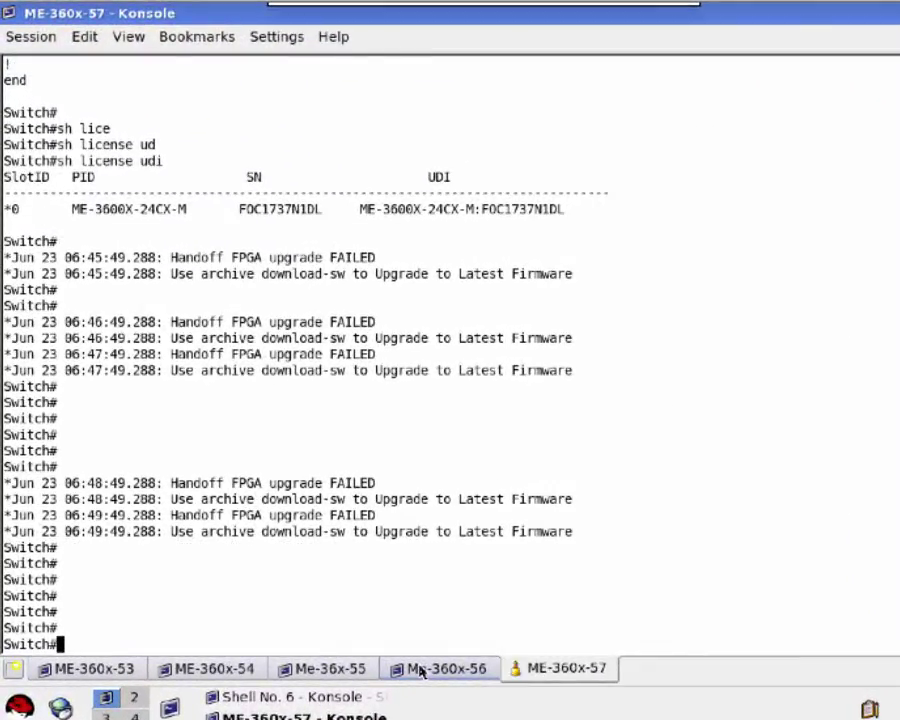
type("config t")
key("Return")
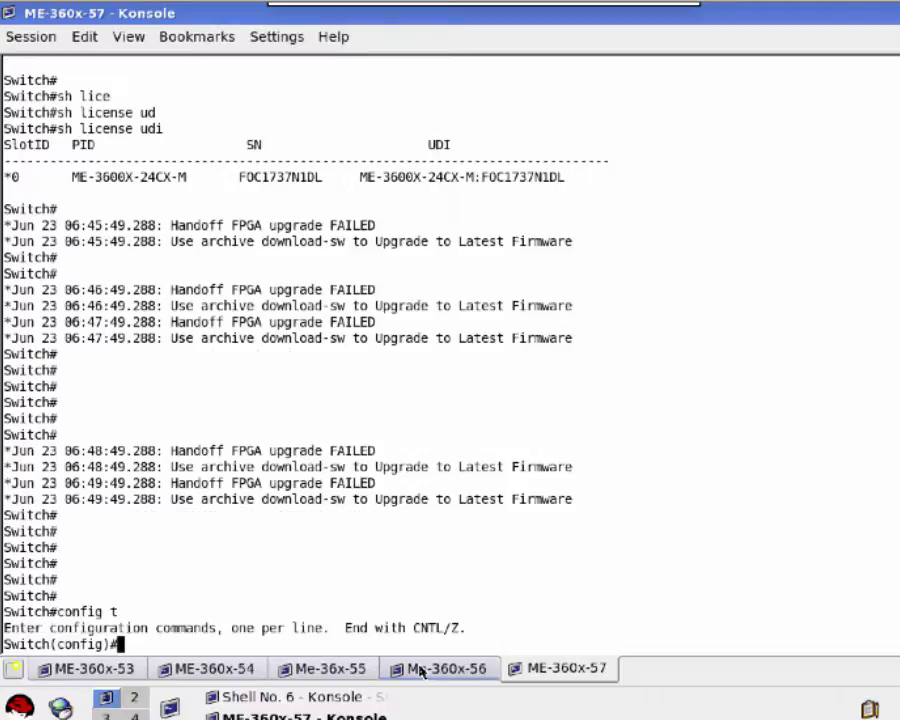
Step: Enable autonomic networking globally on ME-360x-57 with the autonomic command
type("au")
key("Tab")
type("no")
key("Tab")
key("BackSpace")
key("BackSpace")
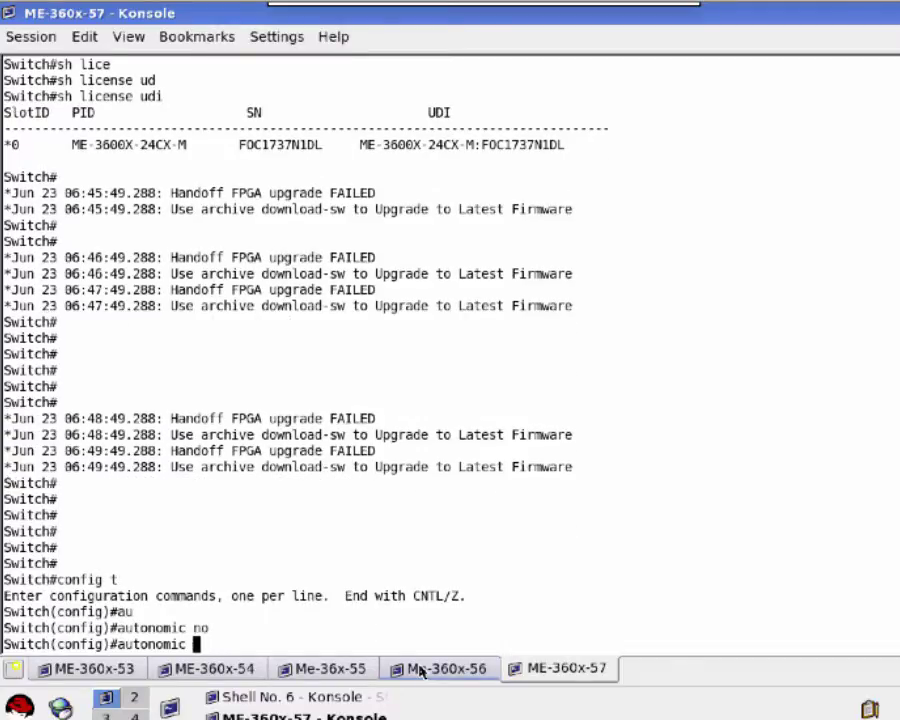
key("Return")
Step: Enter the autonomic registrar configuration and set its domain-id to cisco.com
type("au")
key("Tab")
type("re")
key("Tab")
key("Return")
type("do")
key("Tab")
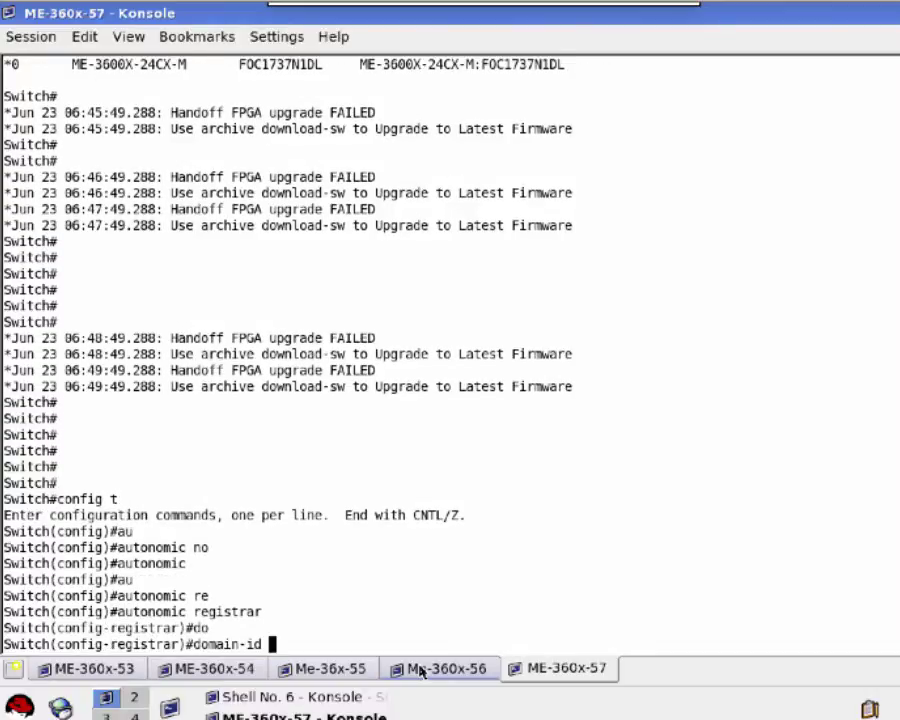
type("cisco.com")
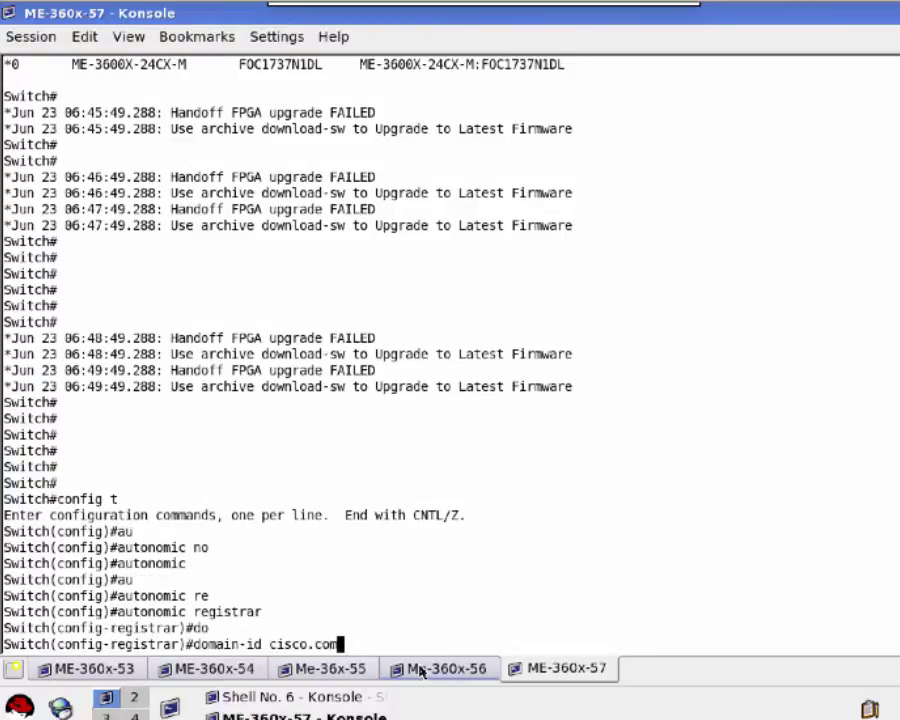
key("Return")
Step: Set the registrar's CA to local, activate the registrar with no shut, and end the configuration session
type("CA")
key("Tab")
type("lo")
key("Tab")
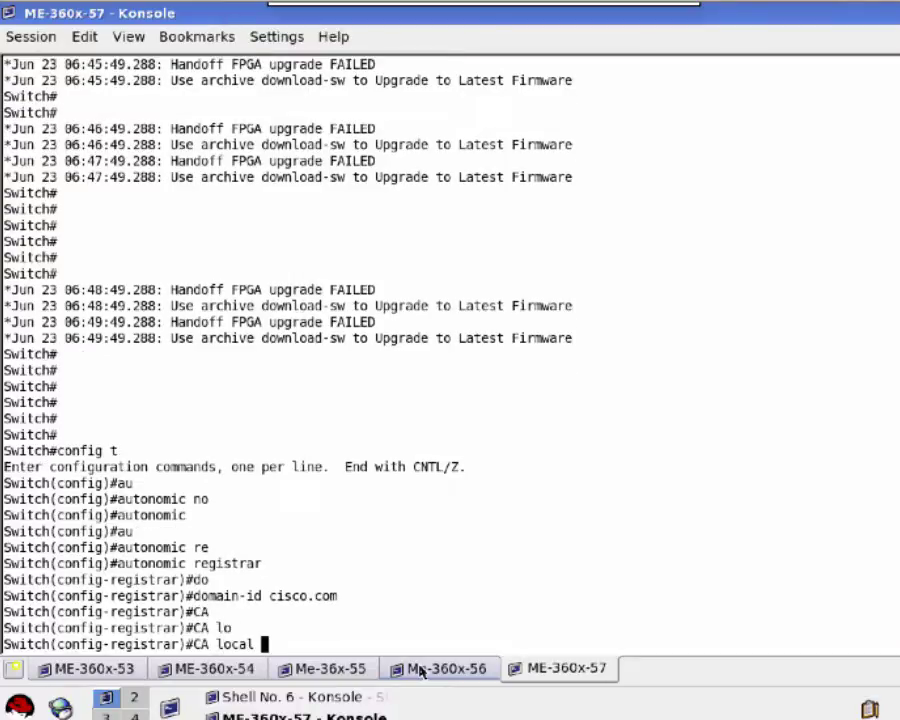
key("Return")
type("no shut")
key("Return")
type("end")
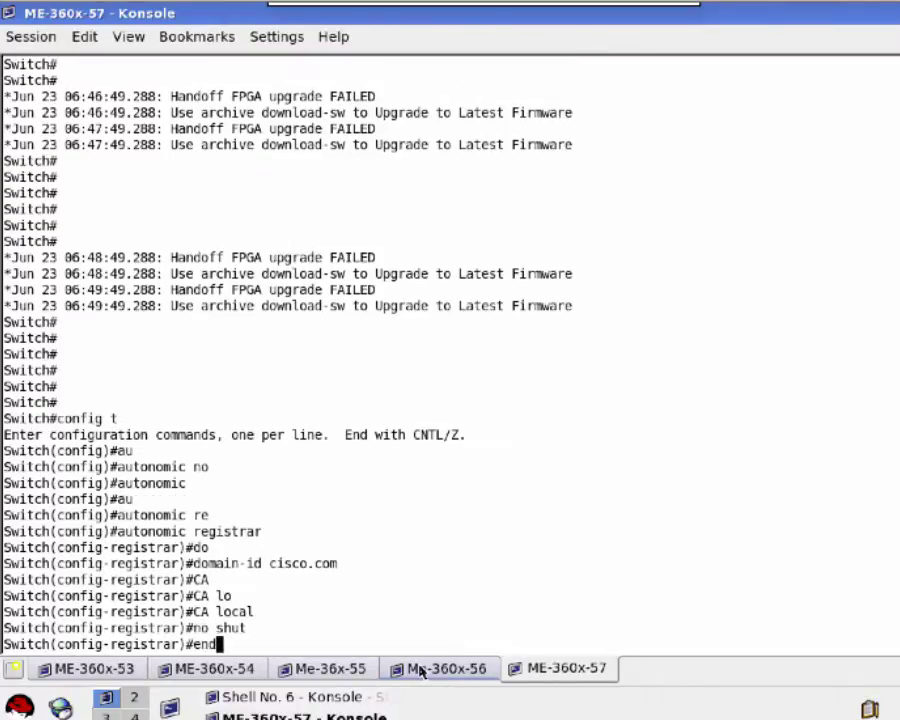
key("Return")
Step: Monitor the ME-360x-57 console log while the autonomic registrar starts up, refreshing the prompt repeatedly
key("Return")
key("Return")
key("Return")
key("Return")
key("Return")
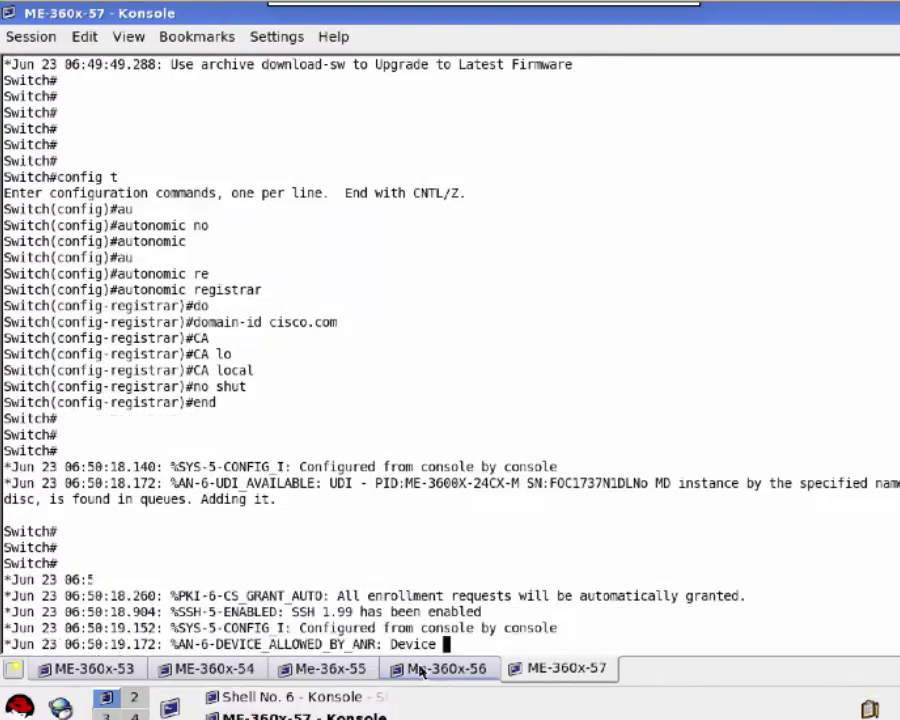
key("Return")
key("Return")
key("Return")
key("Return")
key("Return")
key("Return")
key("Return")
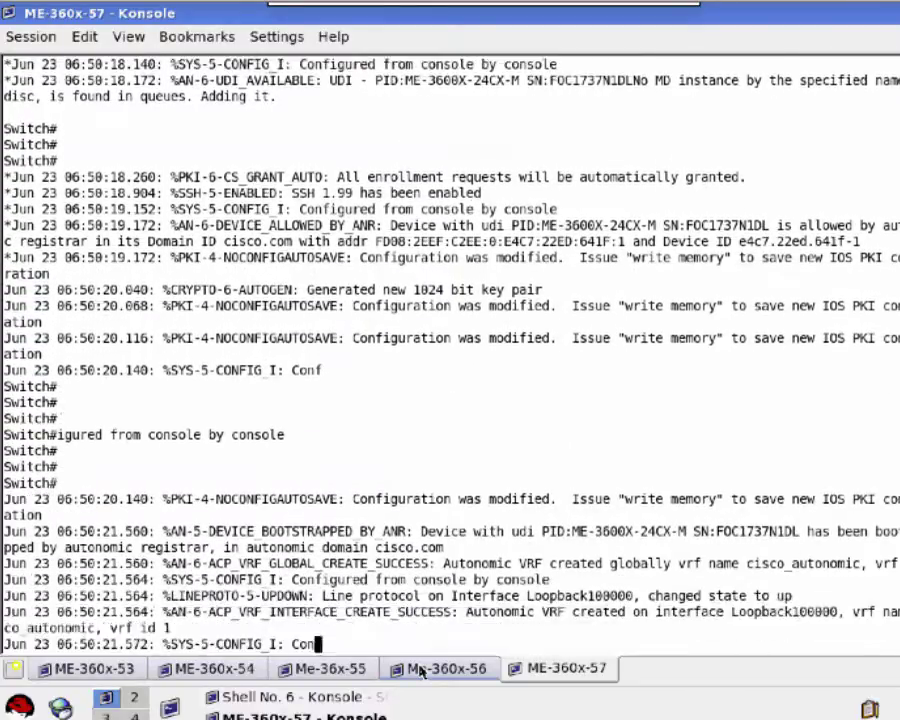
key("Return")
key("Return")
key("Return")
key("Return")
key("Return")
key("Return")
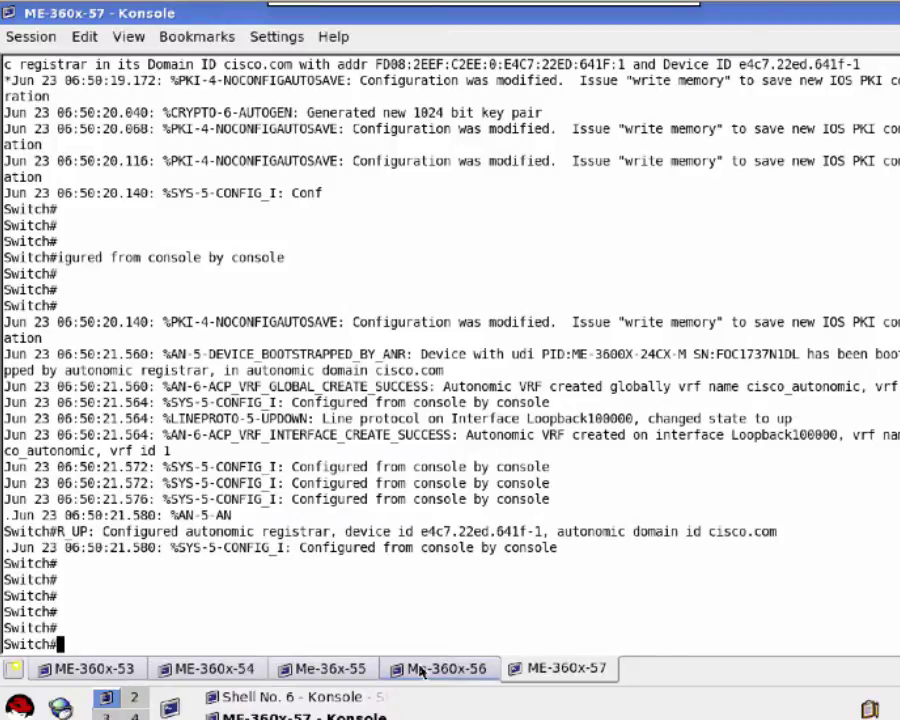
key("Return")
key("Return")
key("Return")
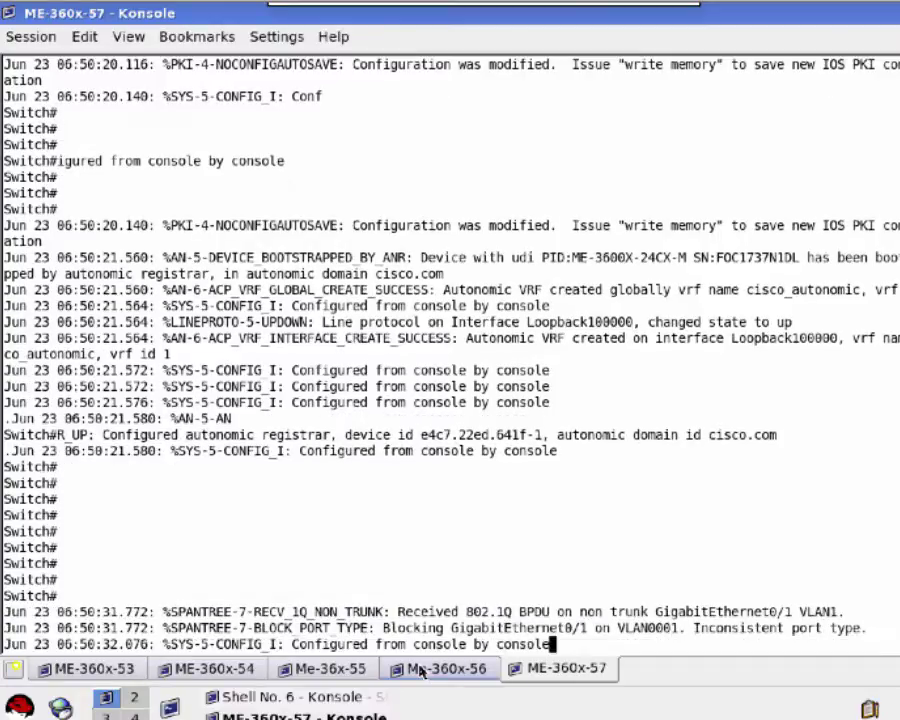
key("Return")
key("Return")
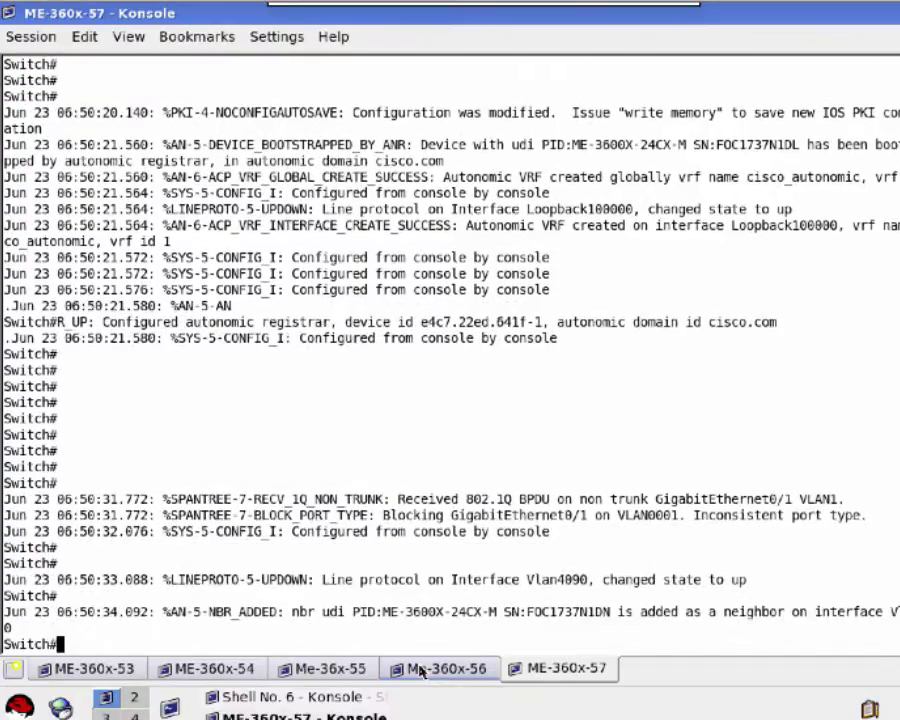
Step: List the devices accepted by the registrar with sh autonomic registrar devices accepted
type("sh au")
key("Tab")
type("tono")
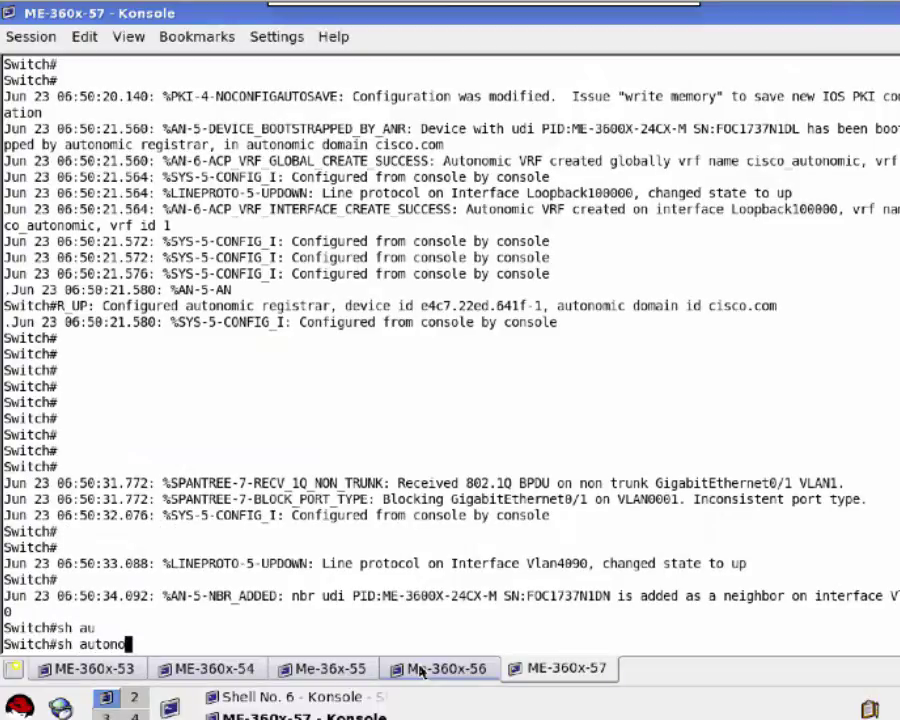
key("Tab")
type("re")
key("Tab")
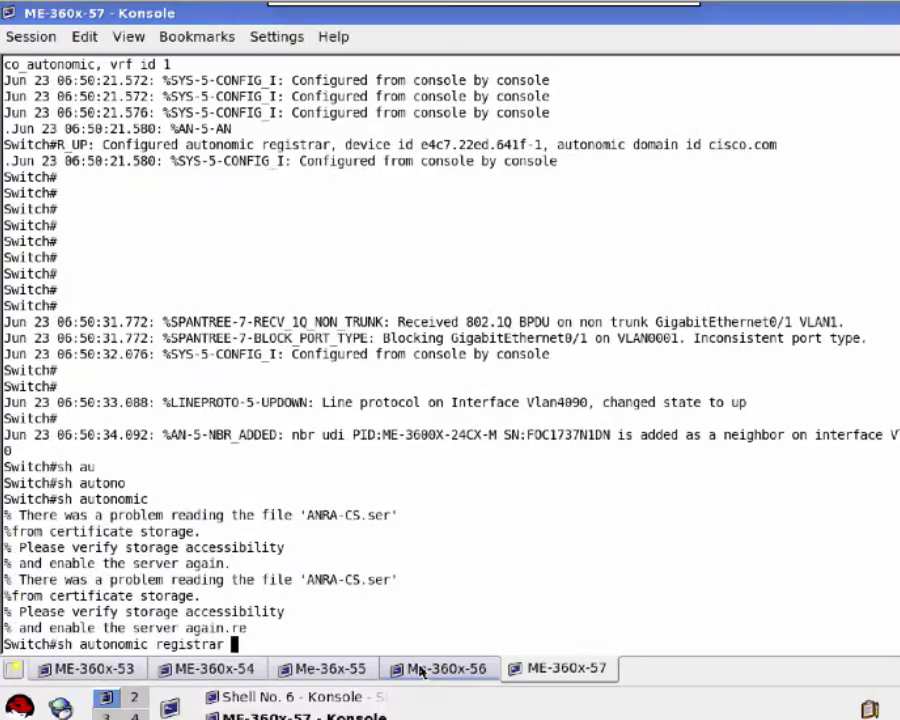
key("Tab")
key("Tab")
key("Tab")
type("de")
key("Tab")
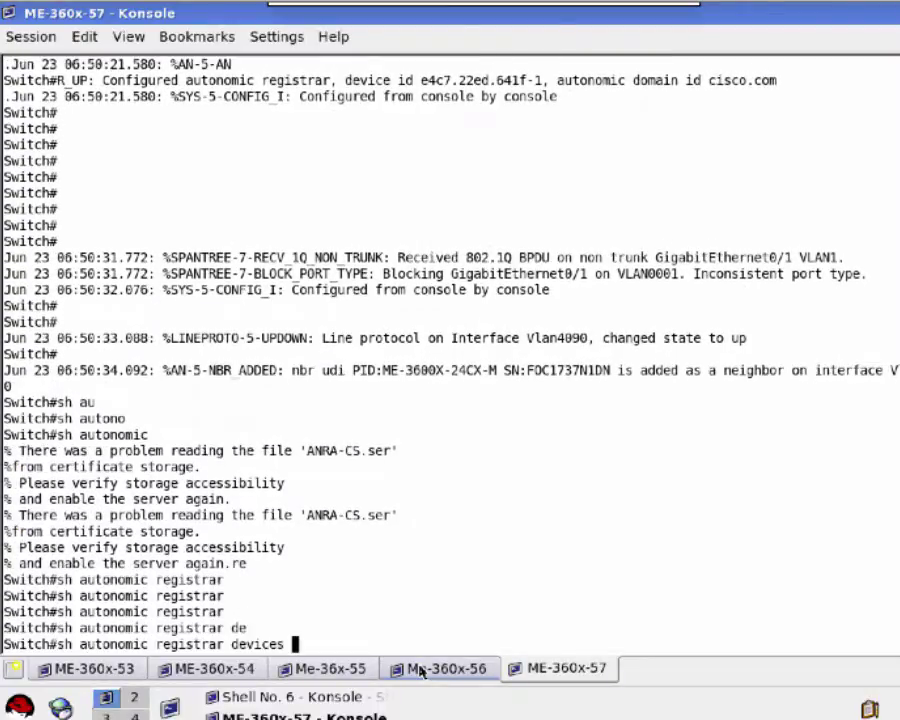
type("ac")
key("Tab")
key("Tab")
key("Tab")
key("Tab")
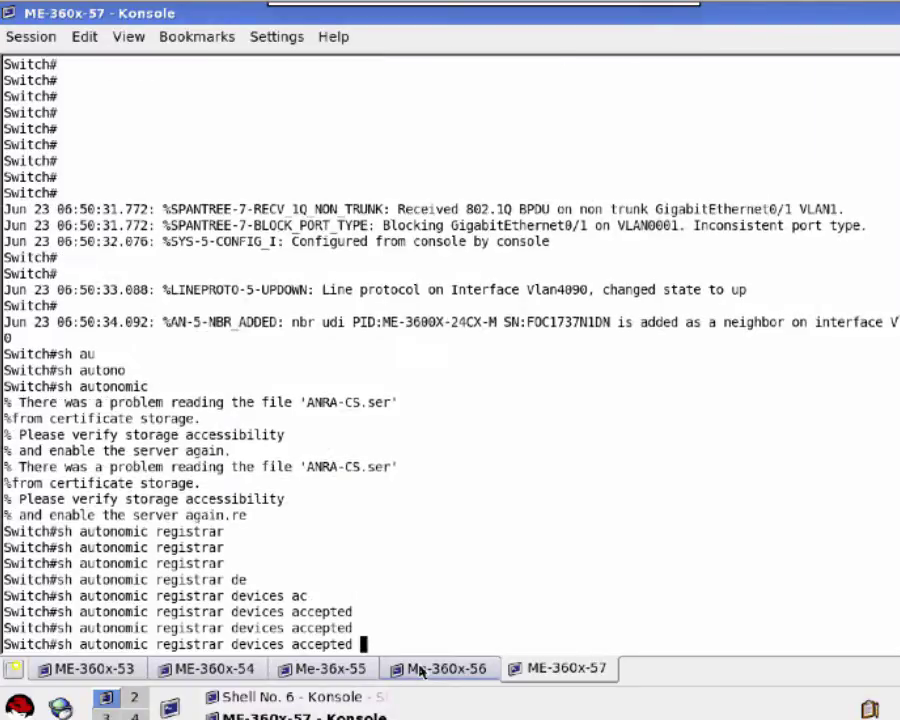
key("Return")
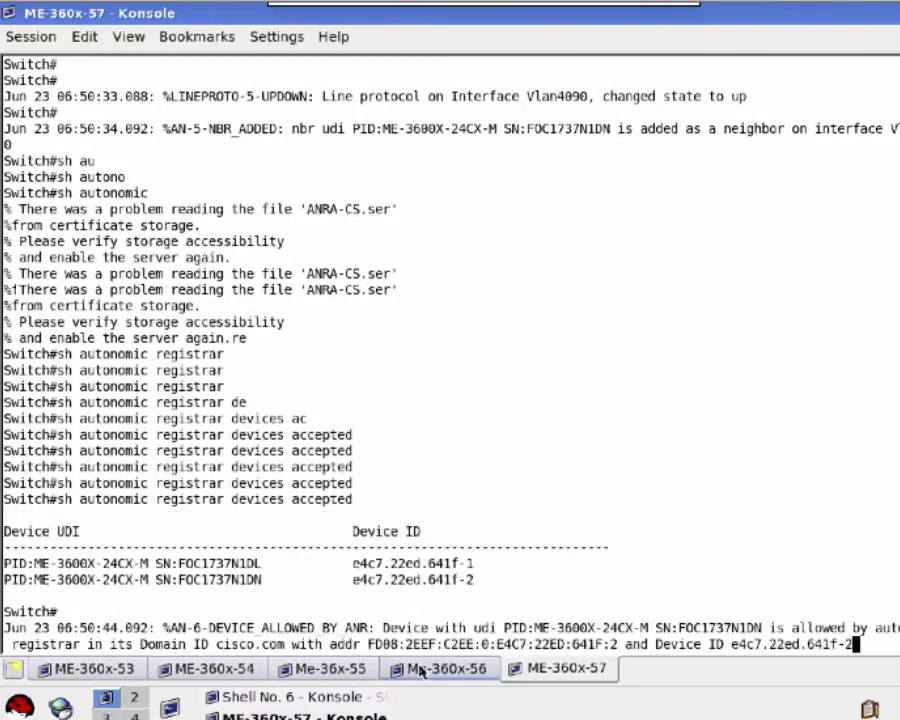
Step: Refresh the prompt and highlight the accepted device entries and the neighbor and ACP log messages for review
key("Return")
key("Return")
key("Return")
key("Return")
key("Return")
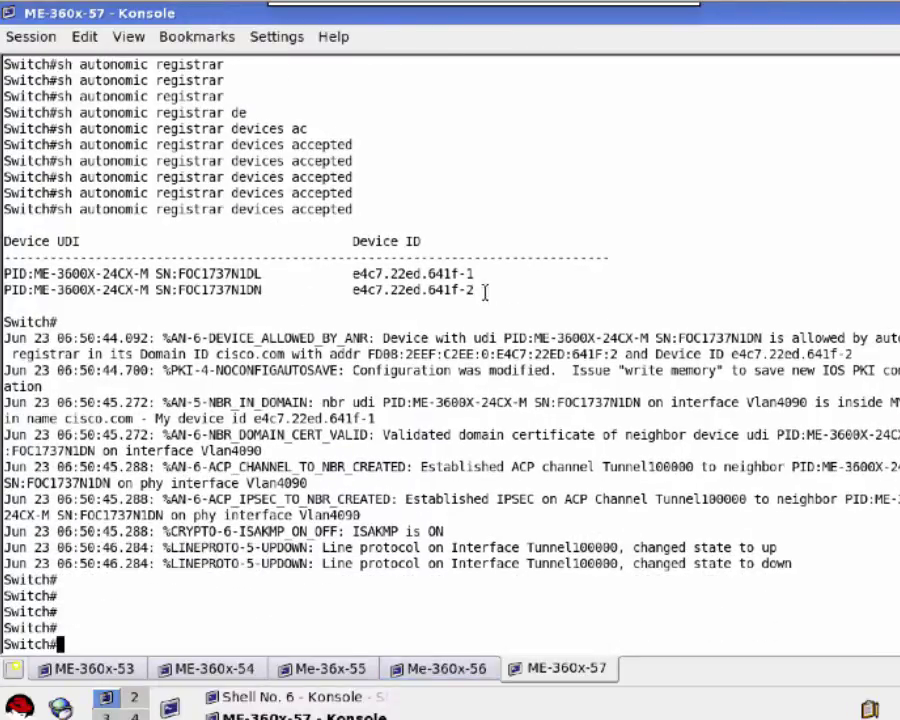
left_click_drag(663, 290, 35, 273)
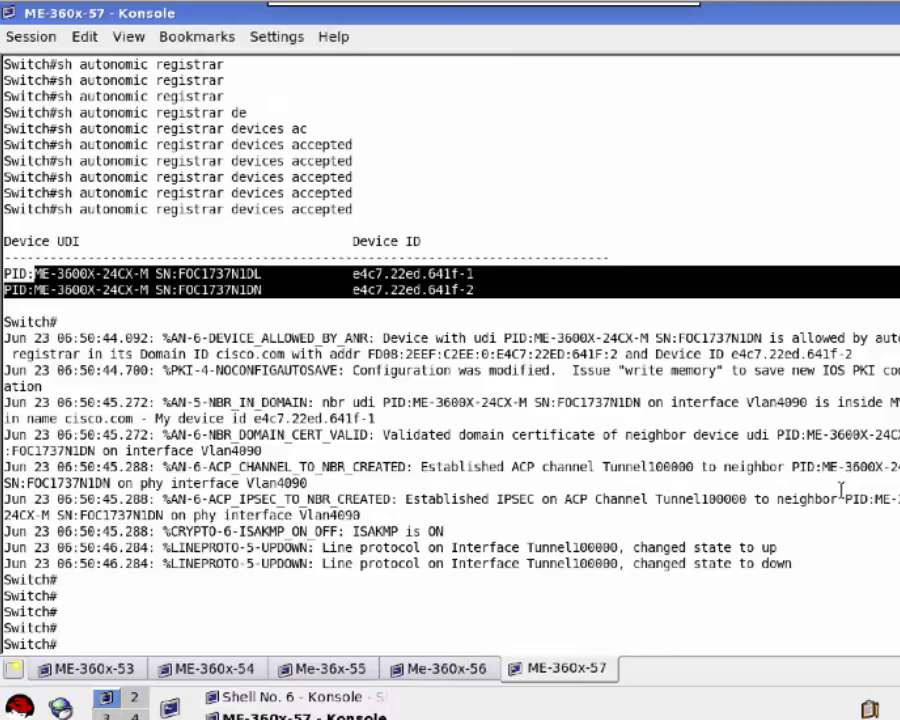
left_click_drag(378, 515, 3, 387)
left_click(200, 627)
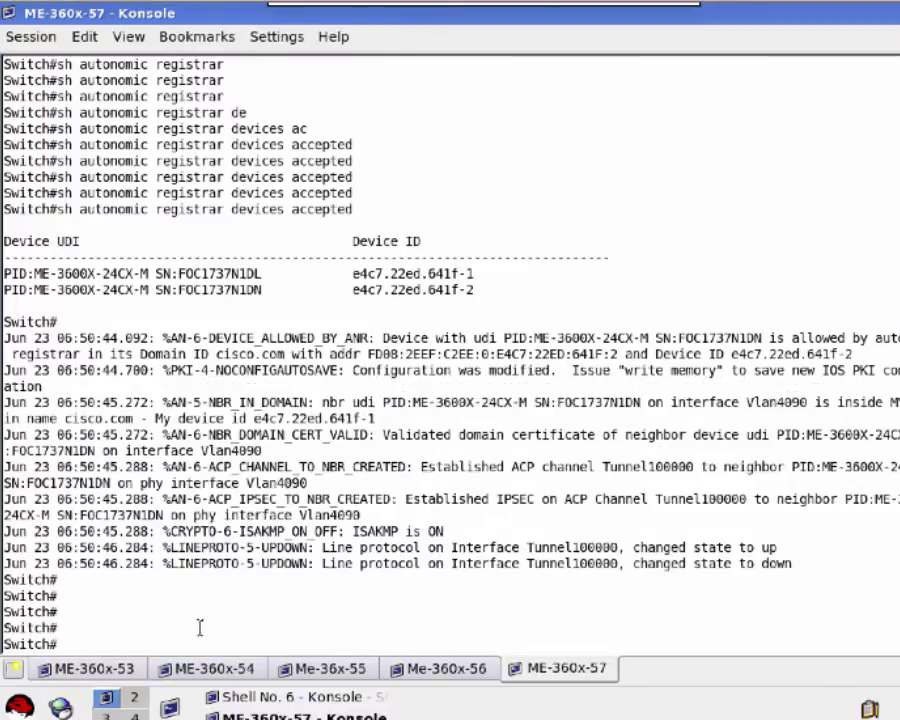
Step: Refresh the ME-360x-57 console and rerun sh autonomic registrar devices accepted to recheck the enrolled devices
key("Return")
key("Return")
key("Return")
key("Return")
key("Return")
key("Return")
key("Return")
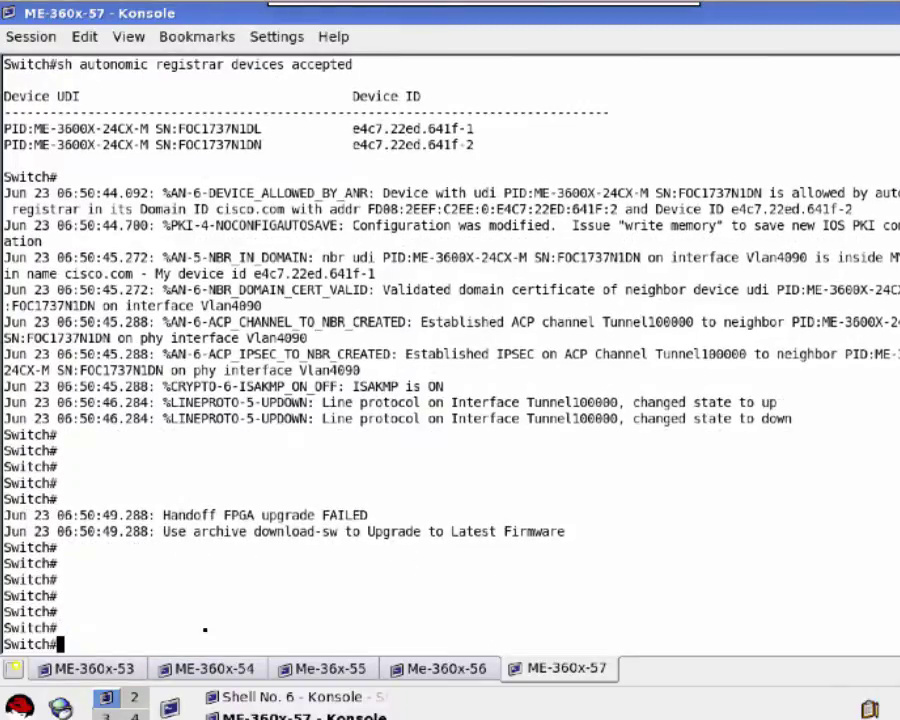
key("Up")
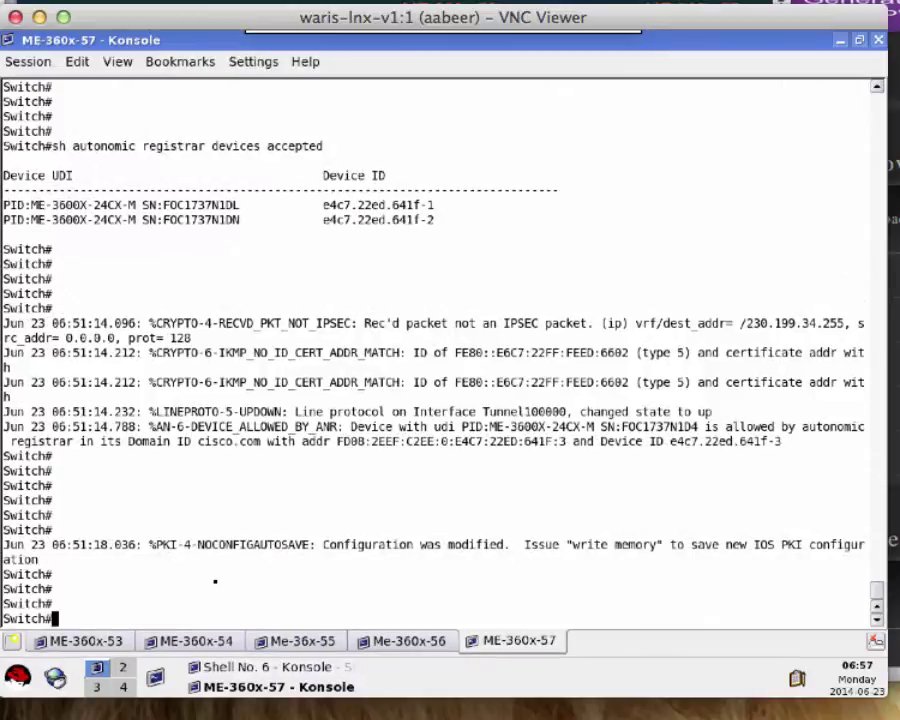
key("Up")
key("Return")
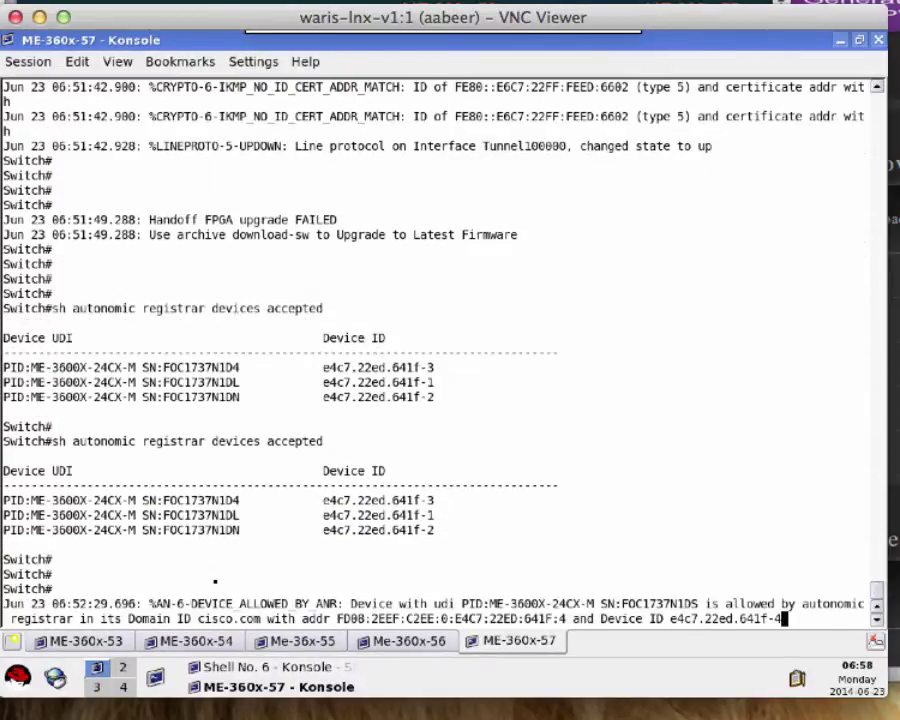
Step: List the registrar's accepted devices once more after the new log message and highlight the resulting table
key("Return")
key("Return")
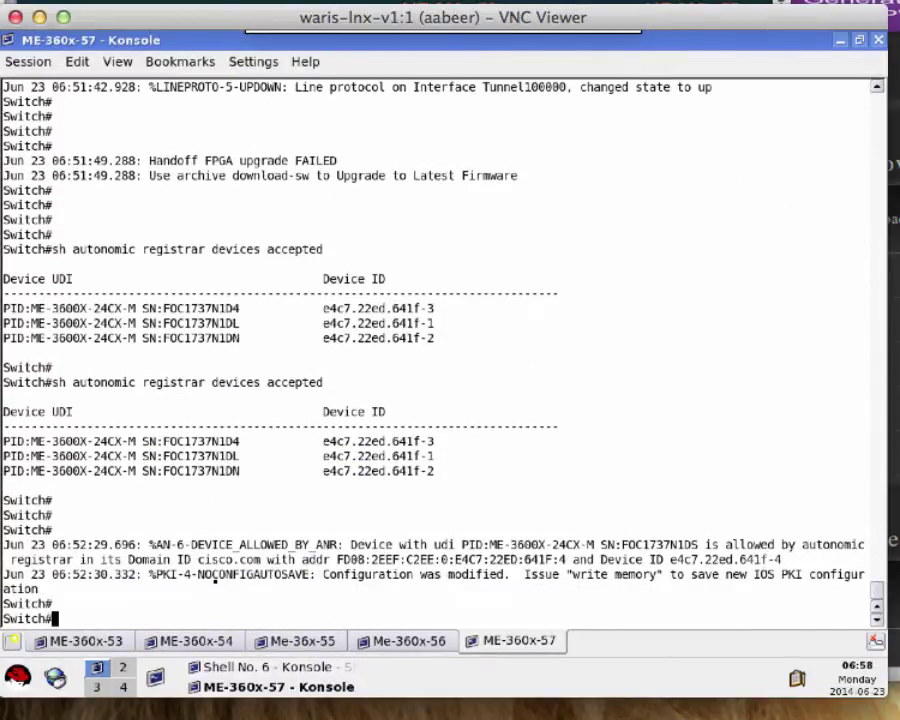
key("Up")
key("Return")
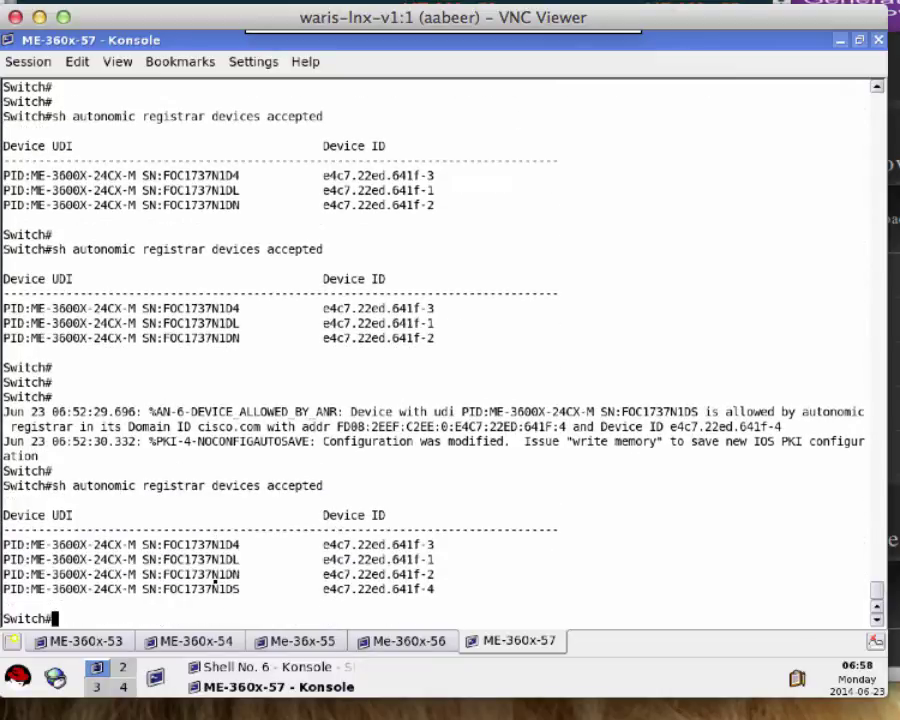
key("Return")
key("Return")
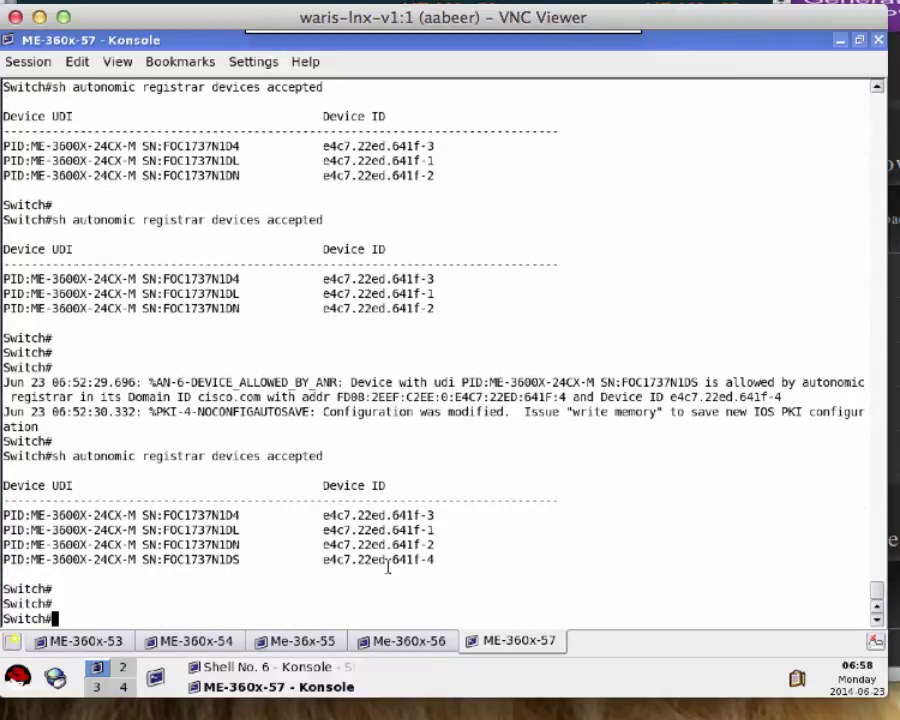
left_click_drag(214, 562, 2, 444)
left_click(117, 586)
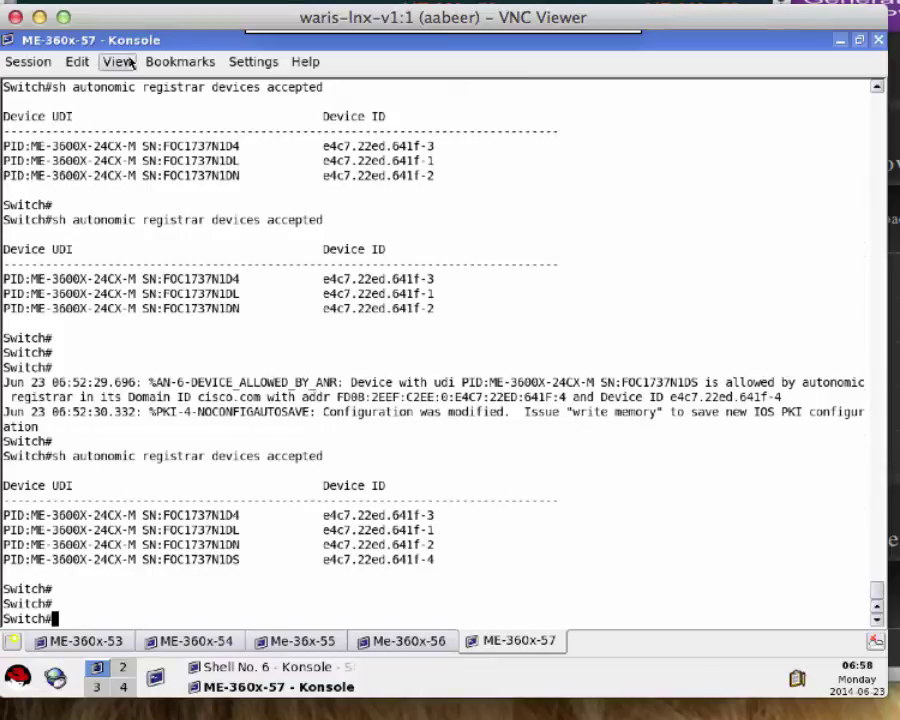
Step: Paste the GigabitEthernet0/2 and 0/3 configuration, including ipv6 address 2000::10/64, autonomic connect, ip address 172.16.1.20 255.255.0.0 and OSPF 100 area 0
key("Return")
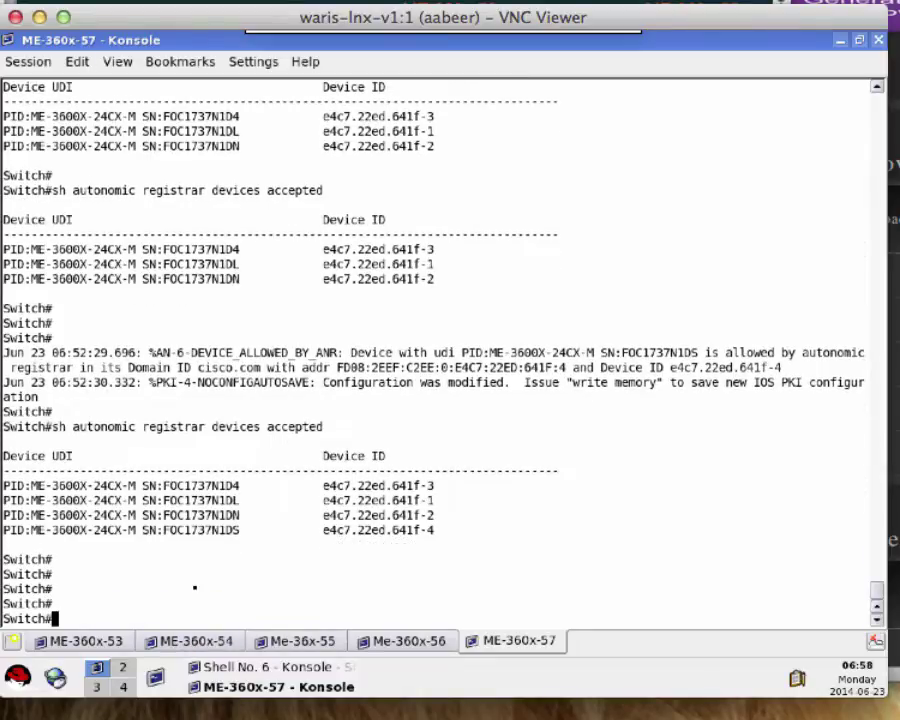
type("config t")
key("Return")
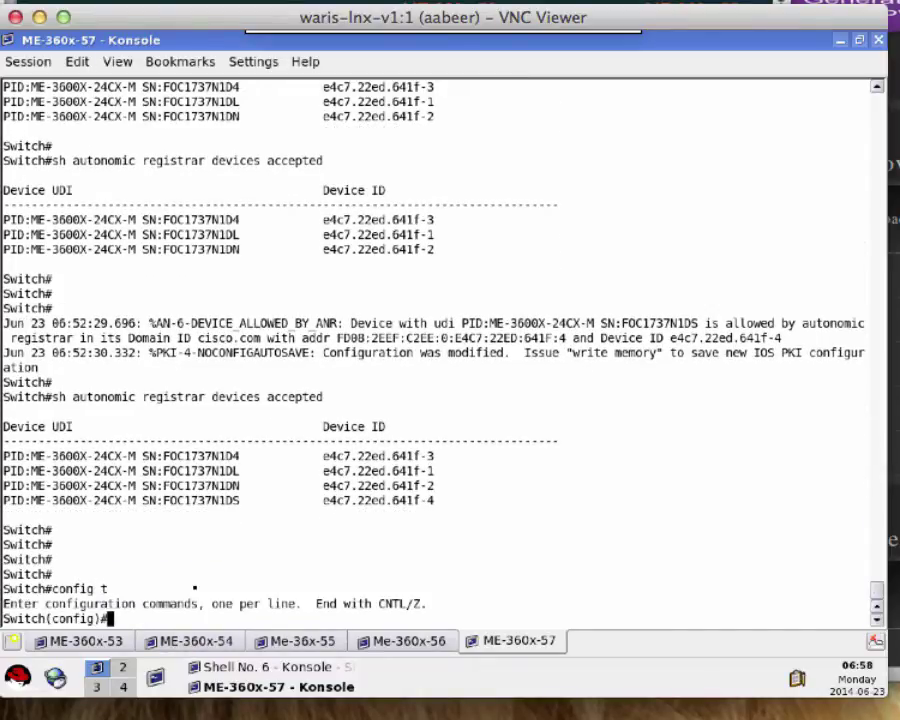
key("Return")
key("Return")
key("ctrl+shift+v")
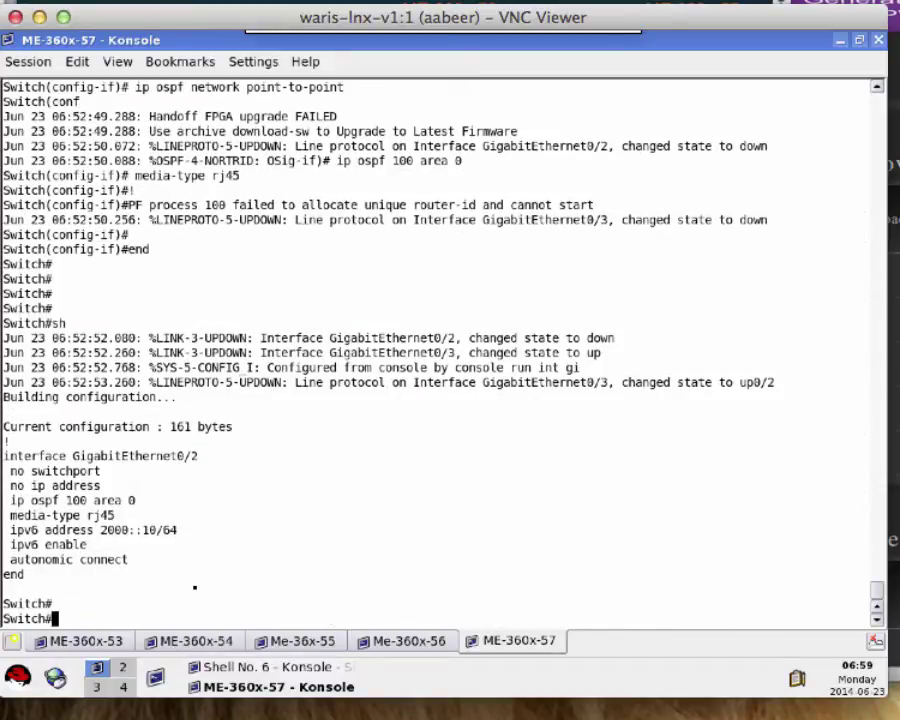
Step: Display the GigabitEthernet0/3 configuration with sh run int gi0/3 and highlight both interface configurations for review
key("Up")
key("BackSpace")
type("3")
key("Return")
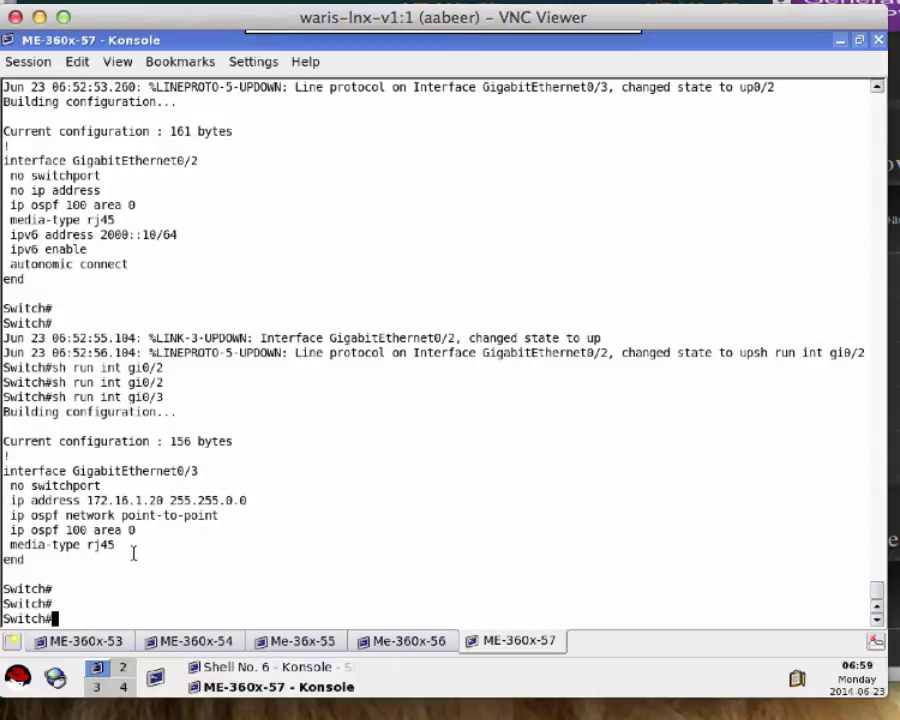
left_click_drag(5, 452, 609, 566)
left_click(184, 258)
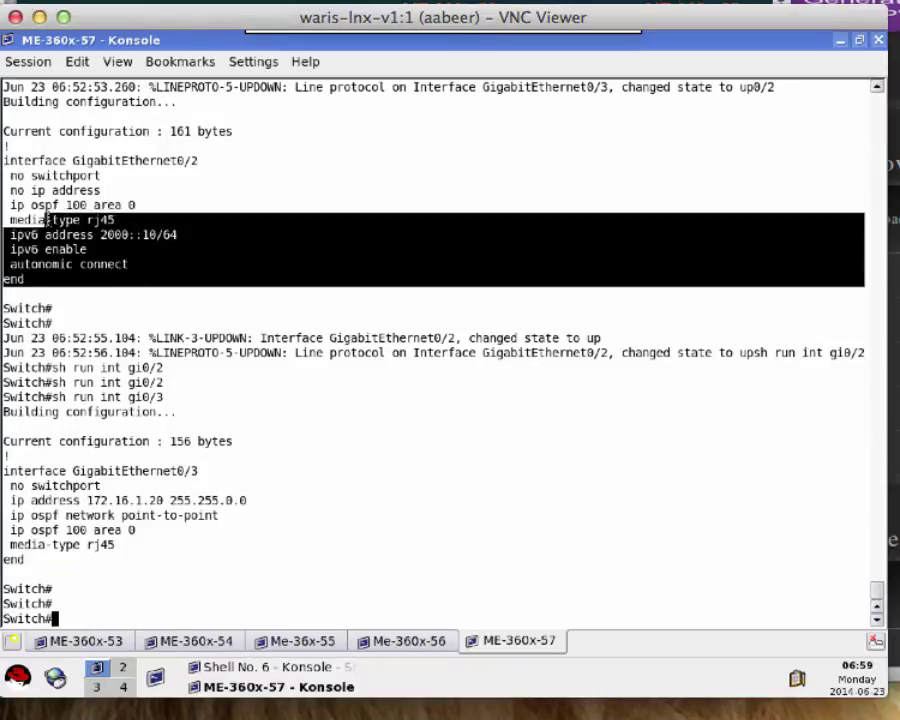
left_click_drag(35, 200, 5, 131)
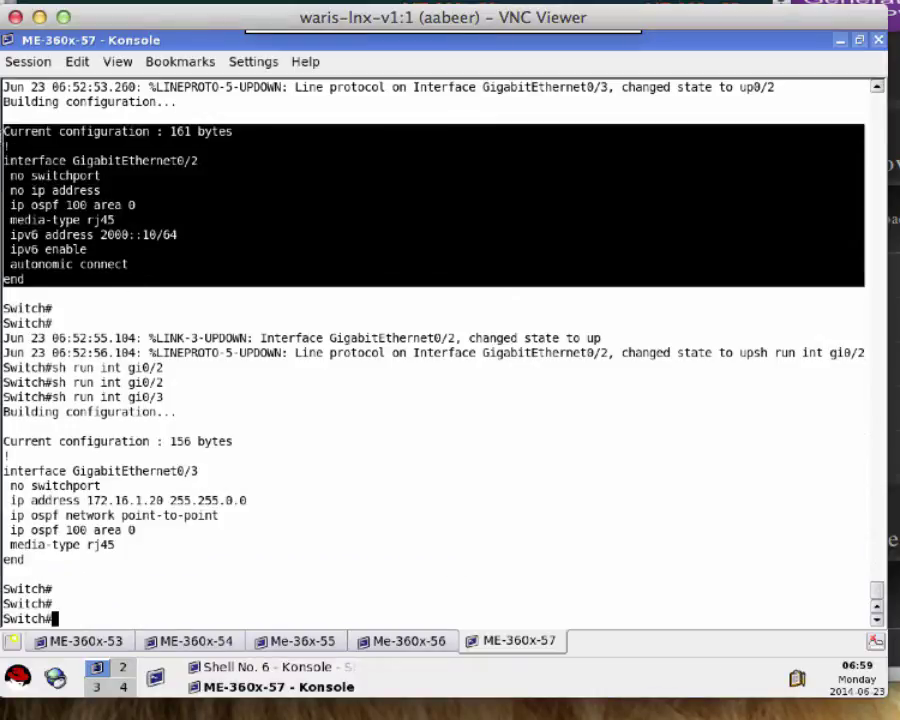
Step: Refresh the console prompt and highlight its Switch hostname
left_click(166, 604)
key("Return")
key("Return")
key("Return")
key("Return")
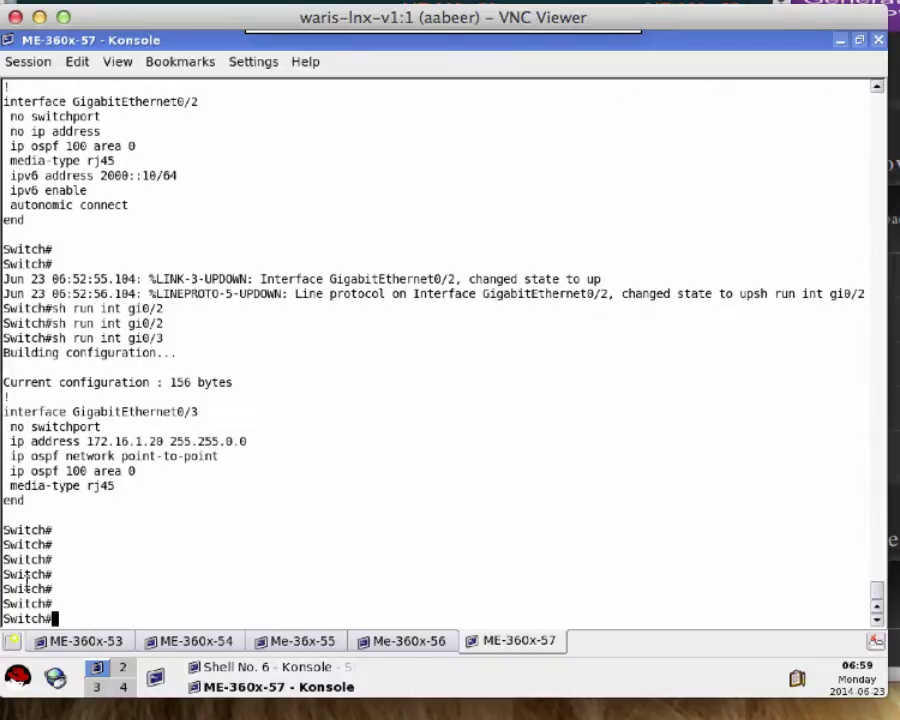
left_click_drag(44, 566, 4, 566)
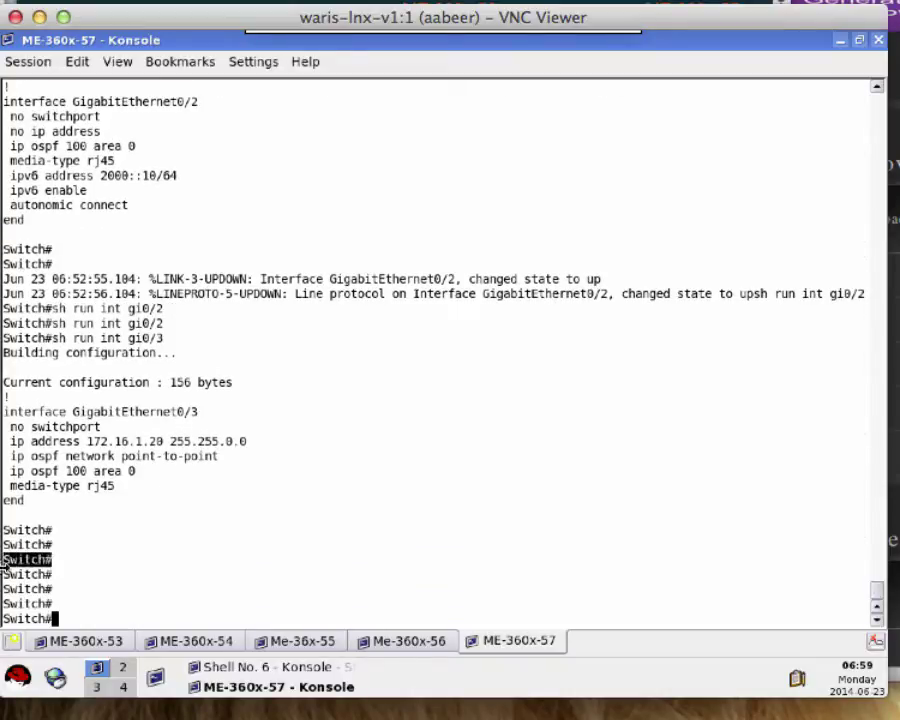
left_click(147, 571)
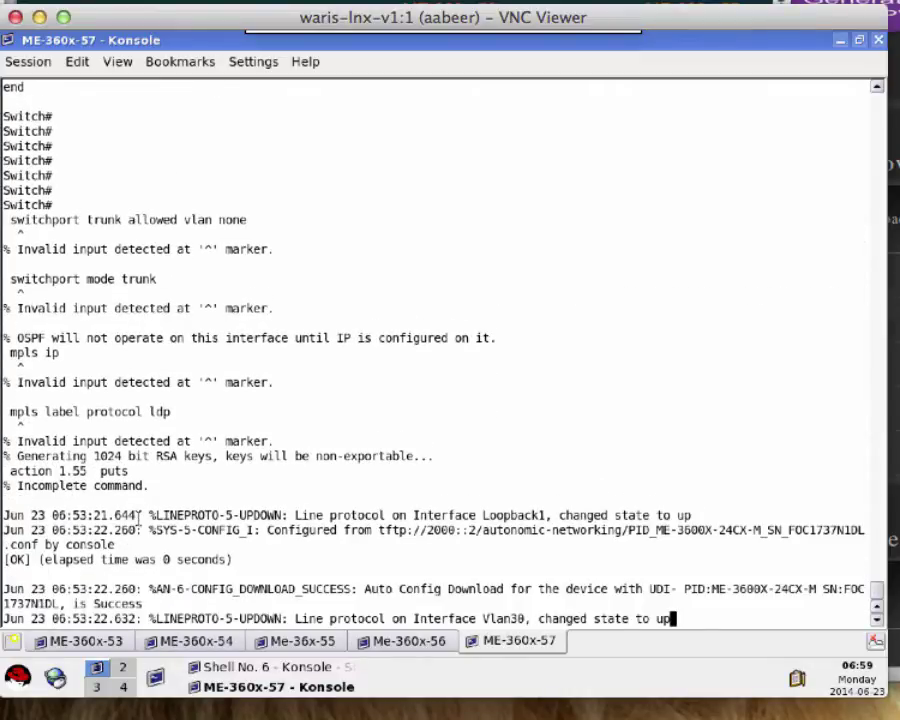
Step: Refresh the prompt and highlight the auto config download log message and the device's hostname prompt
key("Return")
key("Return")
key("Return")
key("Return")
key("Return")
key("Return")
key("Return")
key("Return")
key("Return")
key("Return")
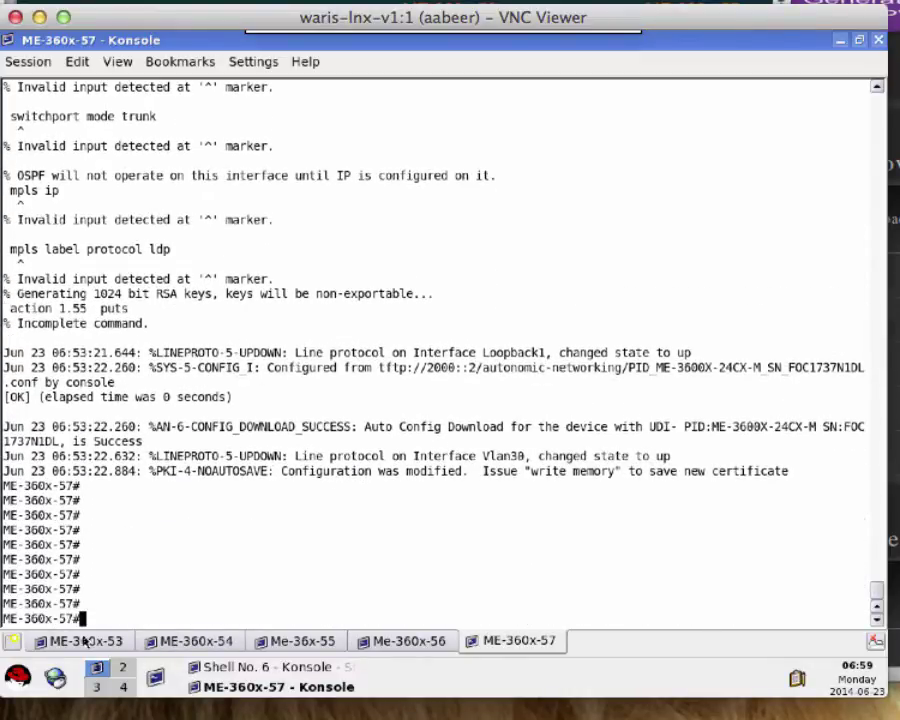
left_click_drag(137, 427, 472, 440)
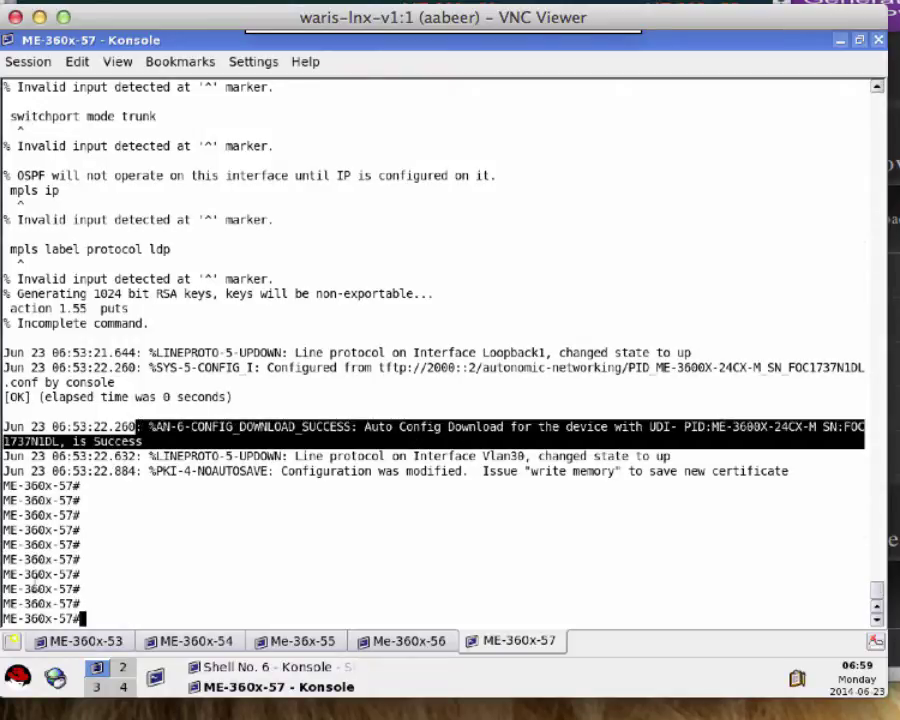
triple_click(5, 575)
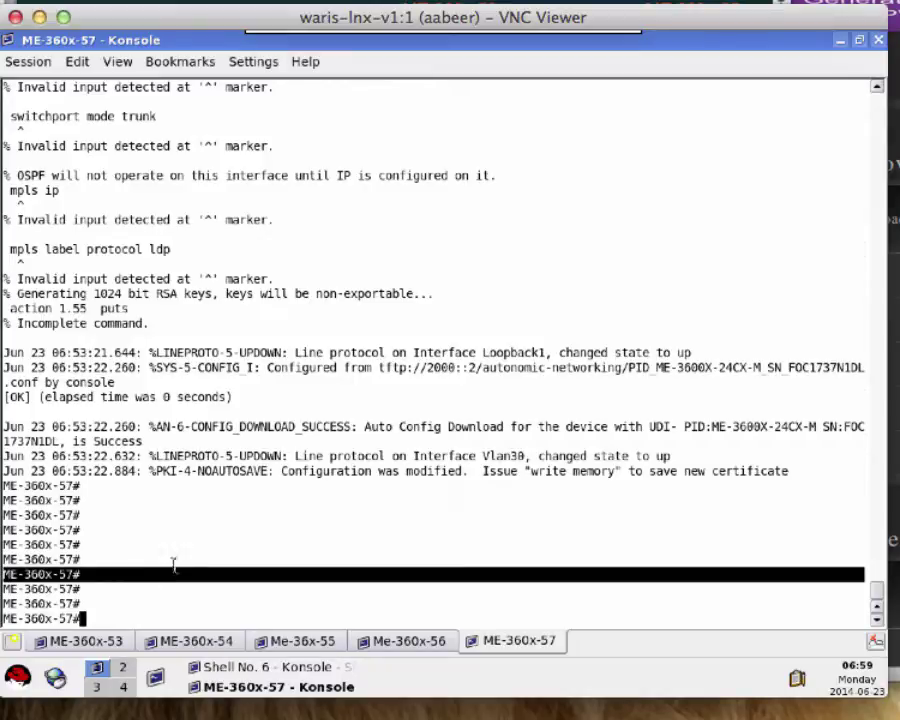
Step: Display the ME-360x-57 running configuration with sh run and page through to its end
key("Return")
key("Return")
key("Return")
type("sh run")
key("Return")
key("space")
key("space")
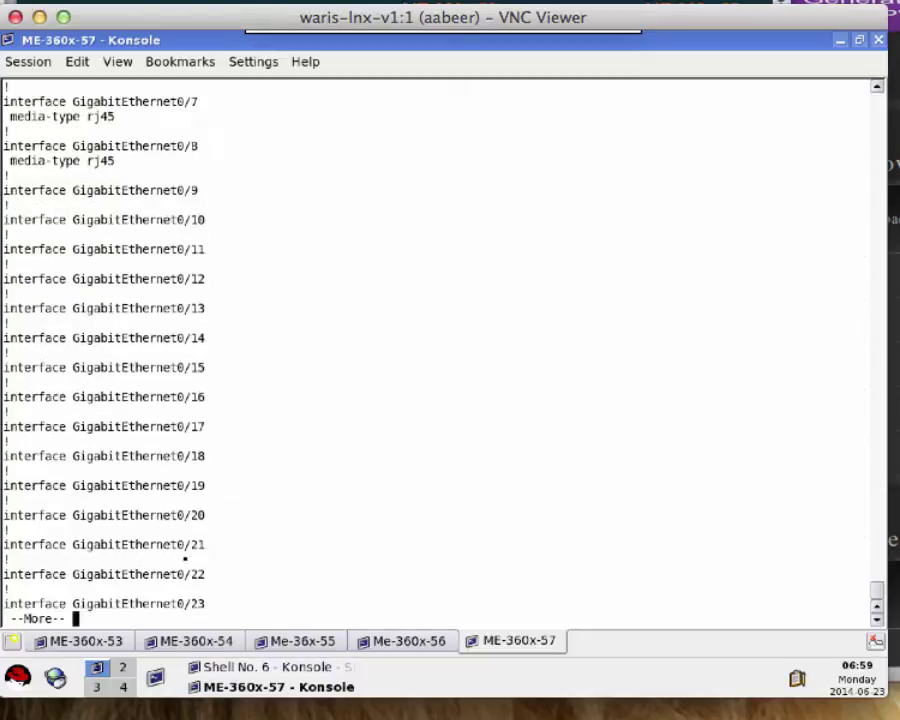
key("space")
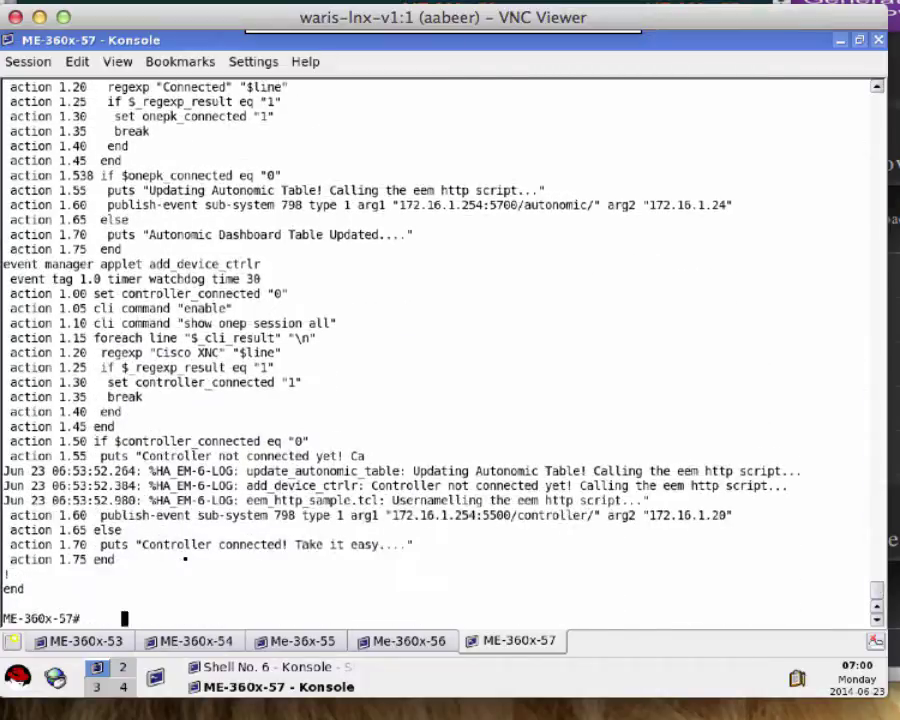
Step: Monitor the EEM HTTP script log messages on ME-360x-57, refreshing the prompt repeatedly
key("Return")
key("Return")
key("Return")
key("Return")
key("Return")
key("Return")
key("Return")
key("Return")
key("Return")
key("Return")
key("Return")
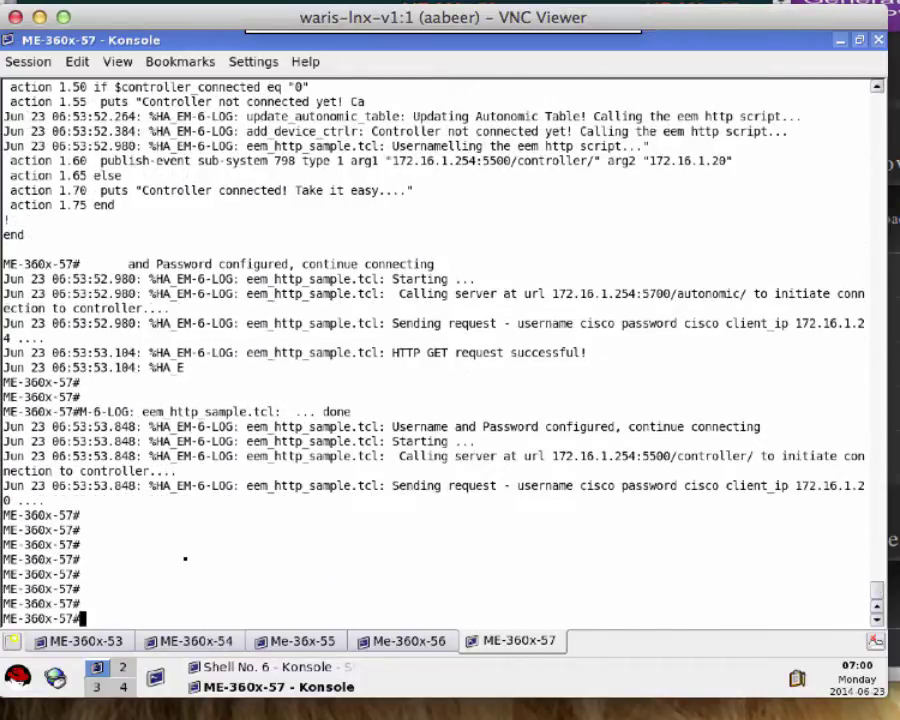
Step: Switch to the ME-360x-53 session, refresh its prompt, and highlight the hostname
left_click(72, 636)
key("Return")
key("Return")
key("Return")
key("Return")
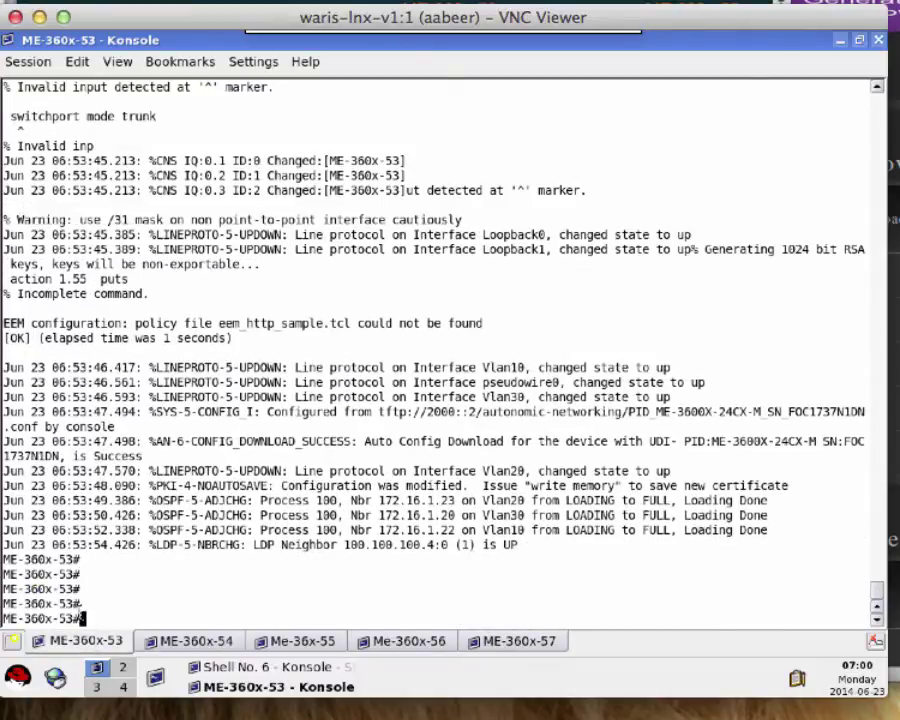
left_click_drag(84, 618, 8, 618)
Step: Switch to the ME-360x-54 session, refresh its prompt, and highlight the hostname
left_click(200, 638)
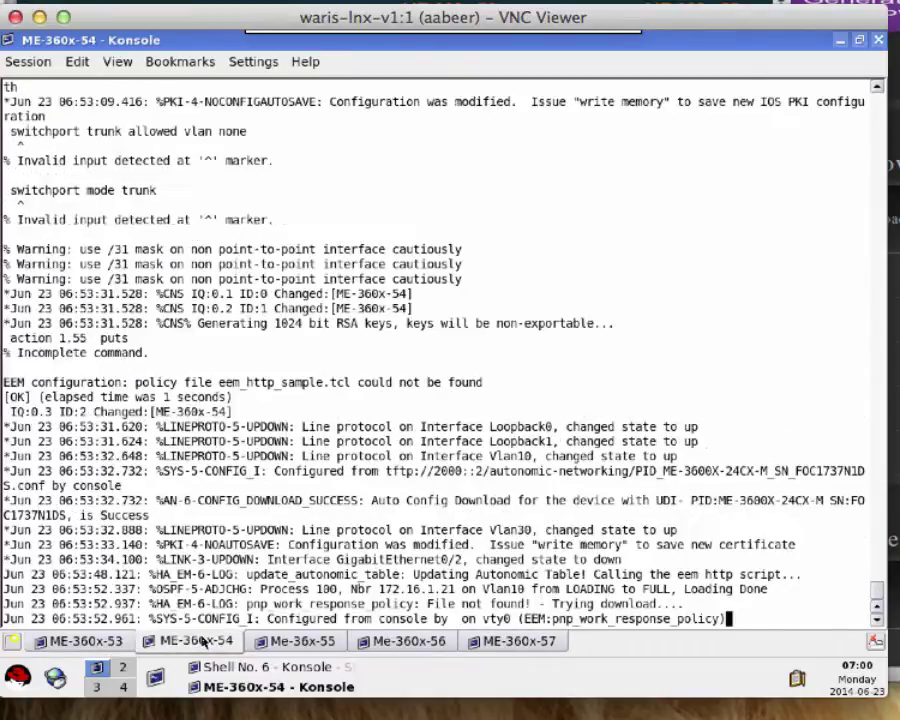
key("Return")
key("Return")
key("Return")
key("Return")
key("Return")
key("Return")
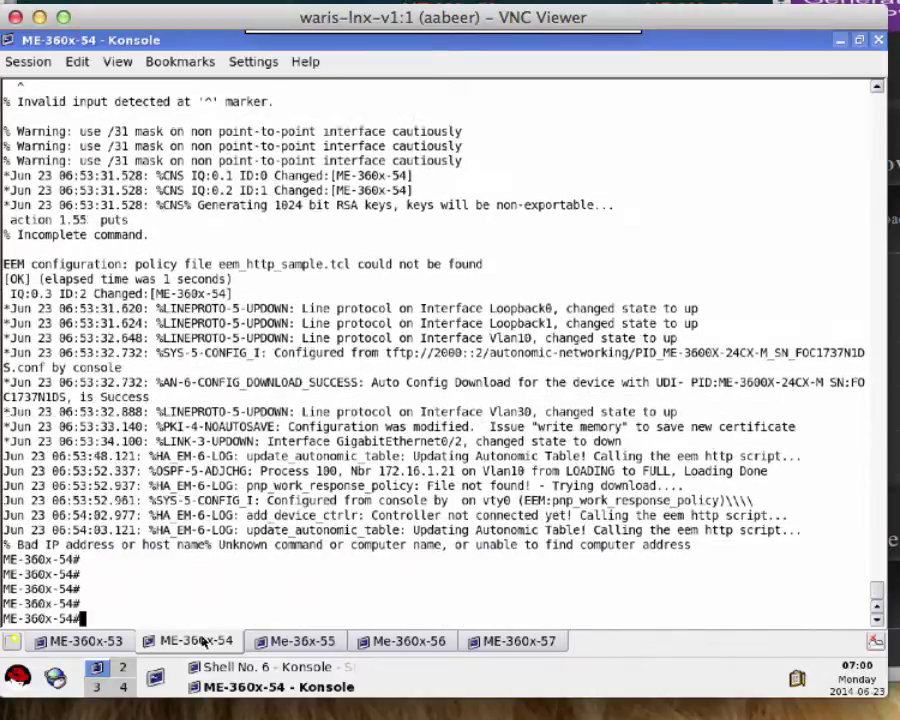
left_click_drag(72, 618, 3, 618)
Step: Check the Me-360x-56 session's console and return to the ME-360x-57 session
left_click(413, 645)
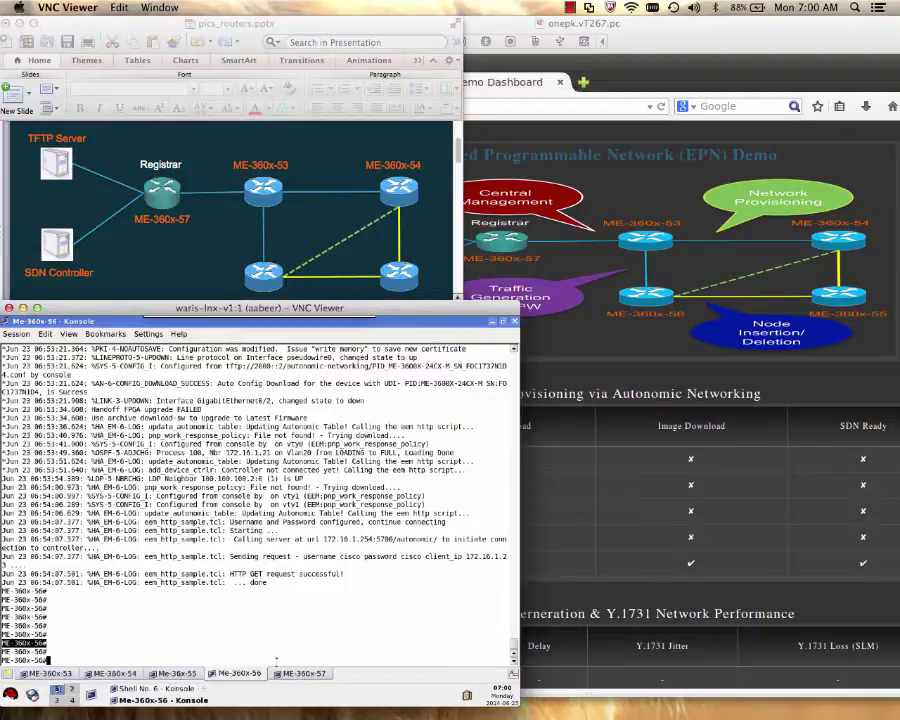
left_click(302, 673)
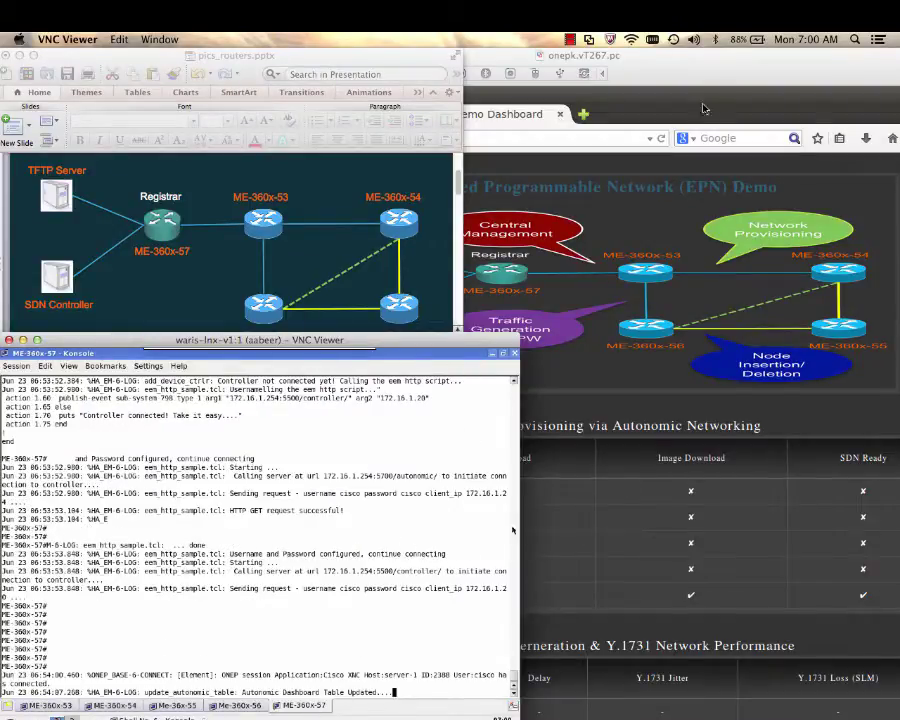
Step: Switch to the browser, reload the EPN Demo Dashboard, and review the device provisioning and network performance tables
left_click(702, 103)
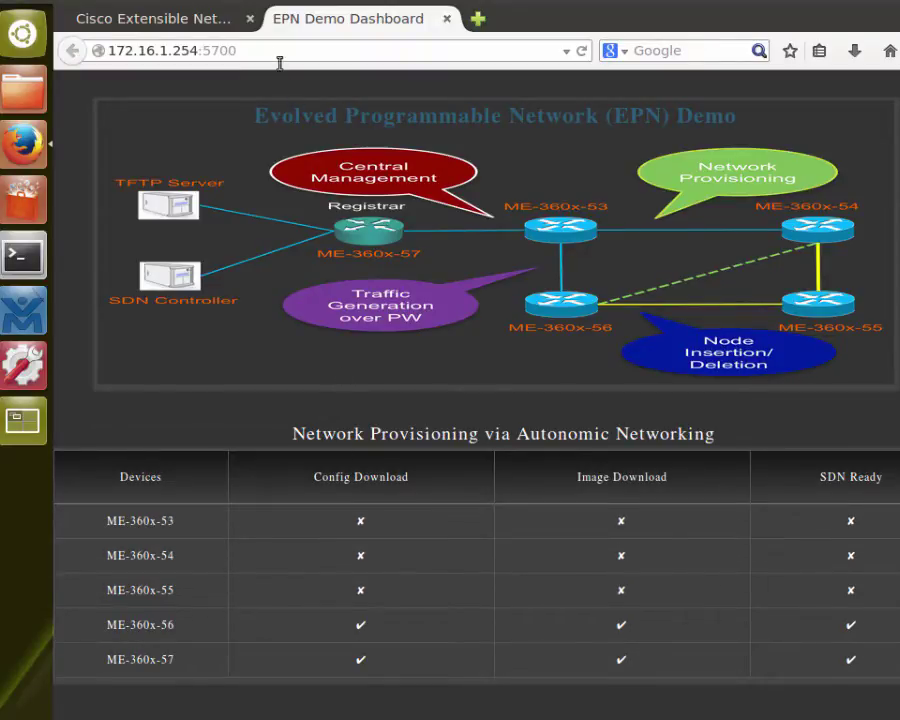
left_click(276, 53)
key("Return")
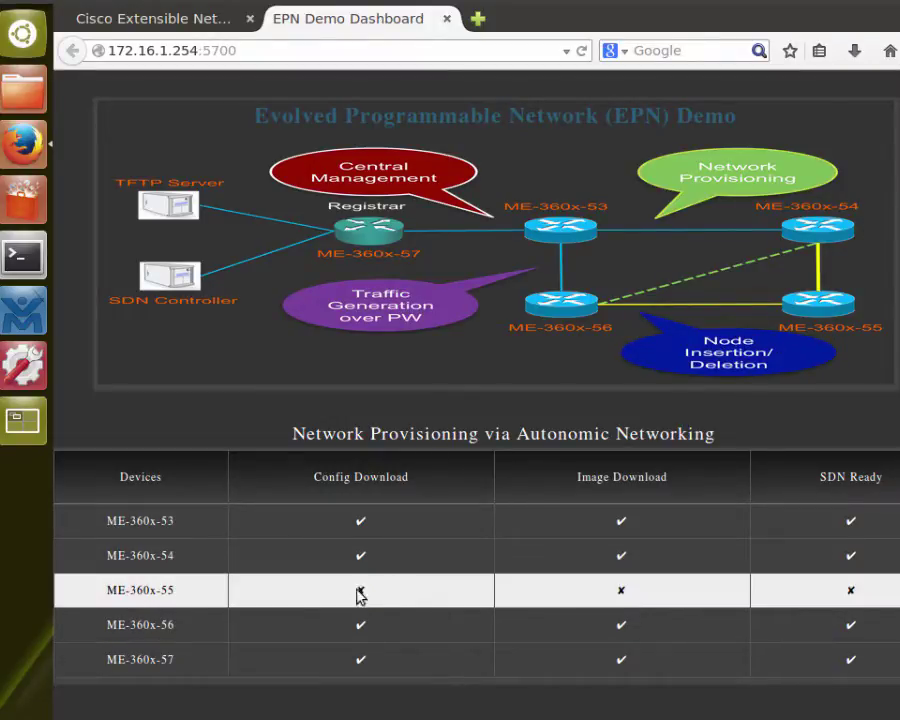
scroll(311, 712, "down", 3)
scroll(311, 714, "down", 3)
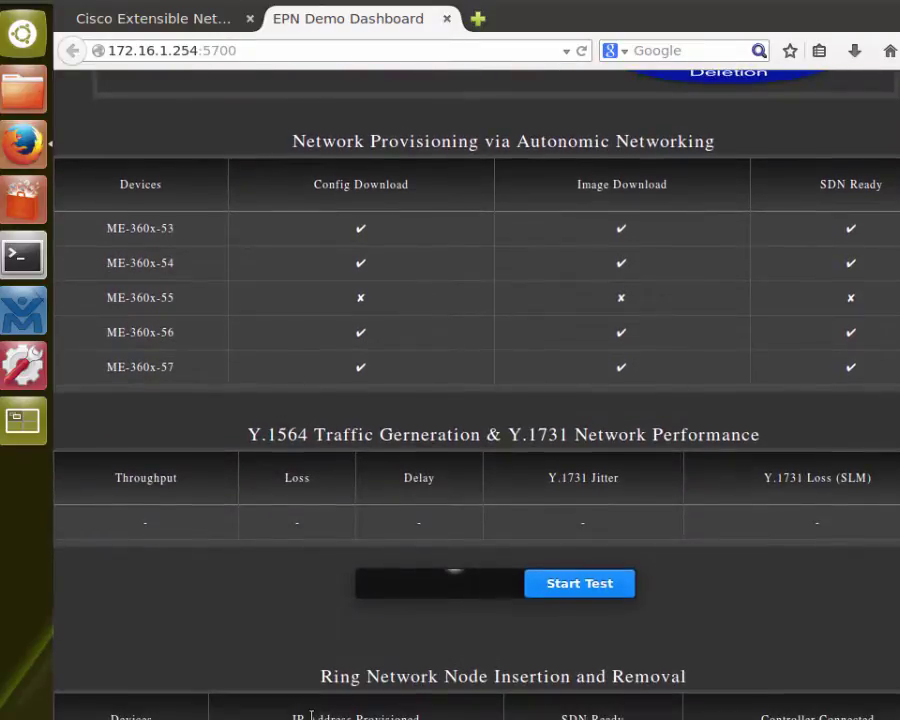
scroll(311, 714, "up", 6)
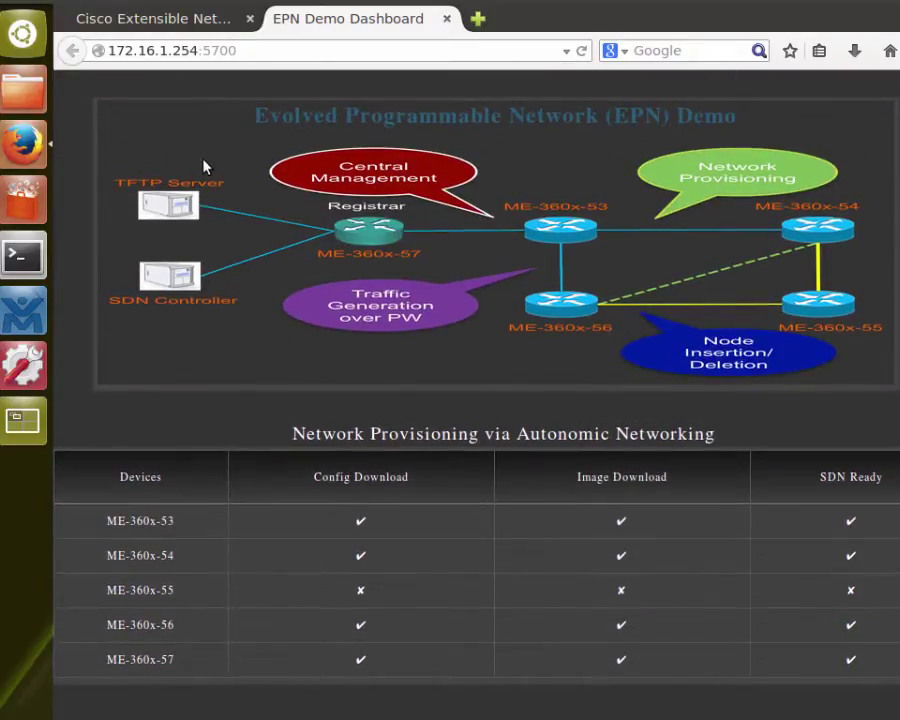
Step: Reload the Cisco XNC topology and arrange the nodes in a triangle, with ME-360x-53 above ME-360x-56 and ME-360x-54 opposite ME-360x-53
left_click(158, 20)
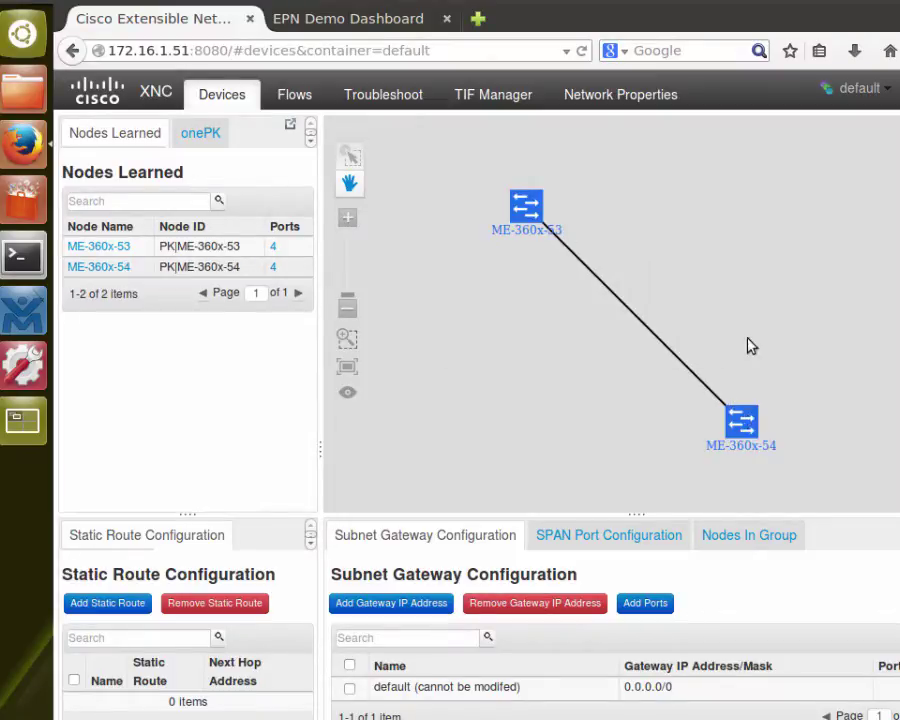
left_click_drag(742, 413, 783, 215)
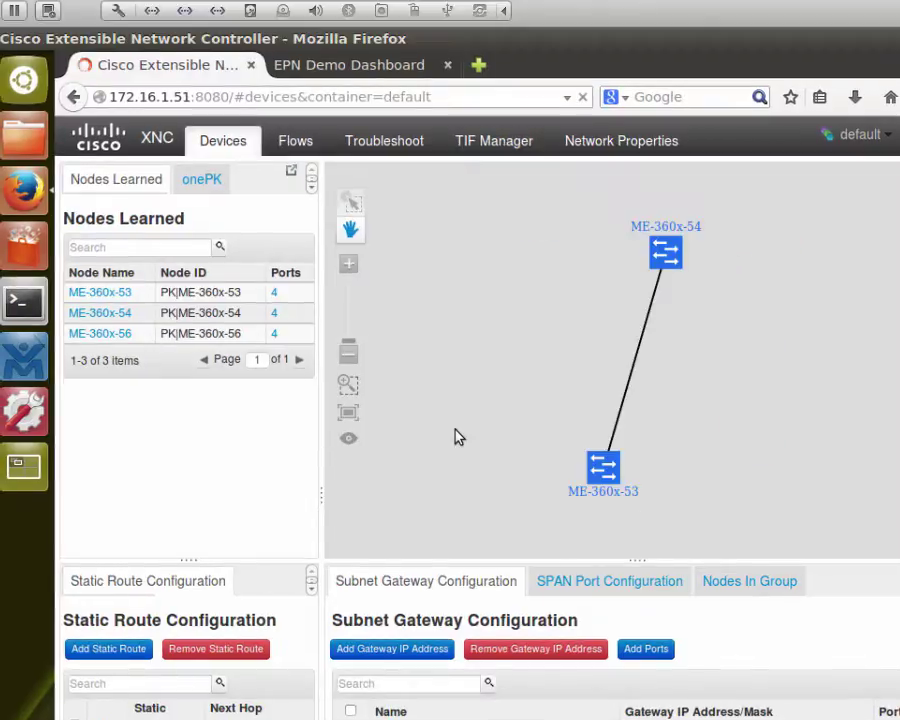
key("F5")
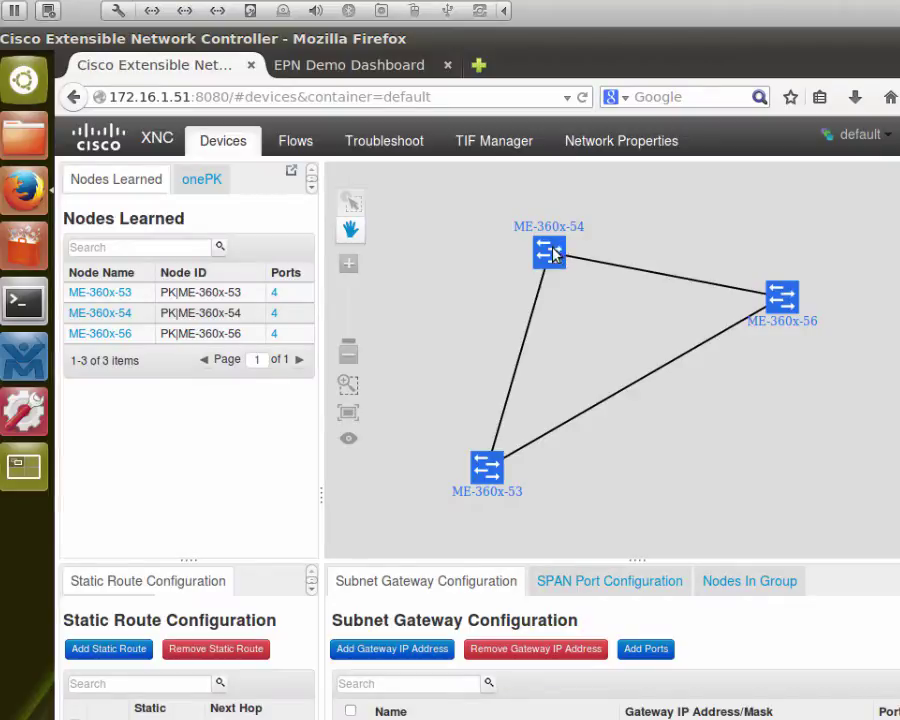
left_click_drag(488, 474, 477, 268)
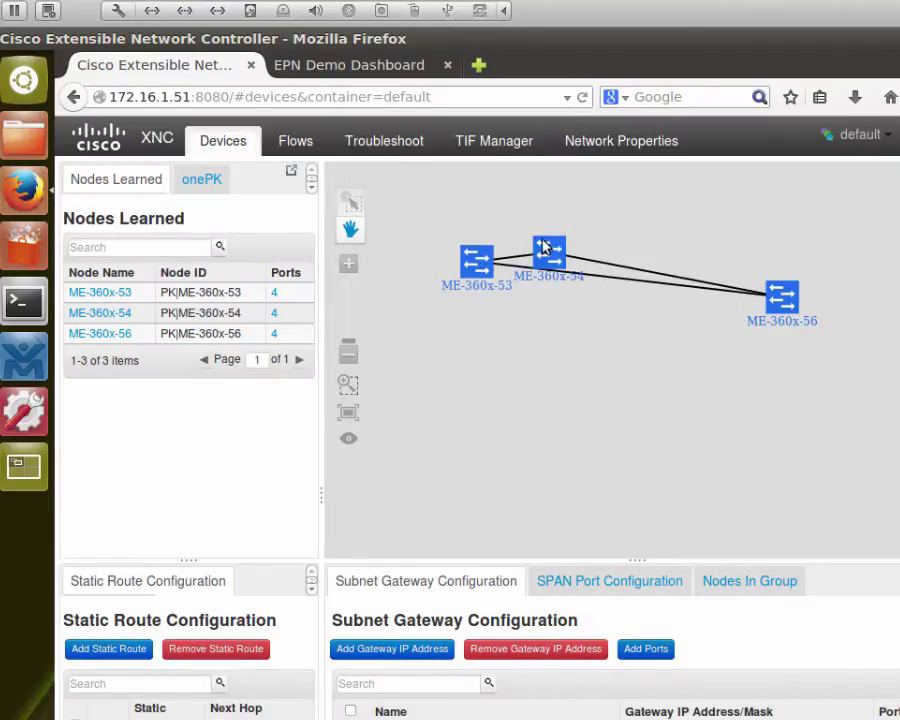
left_click_drag(548, 253, 479, 438)
Step: In the ME-360x-55 console session, enable interface range gi0/2-3 with no shut and save the configuration with wr
key("super+Tab")
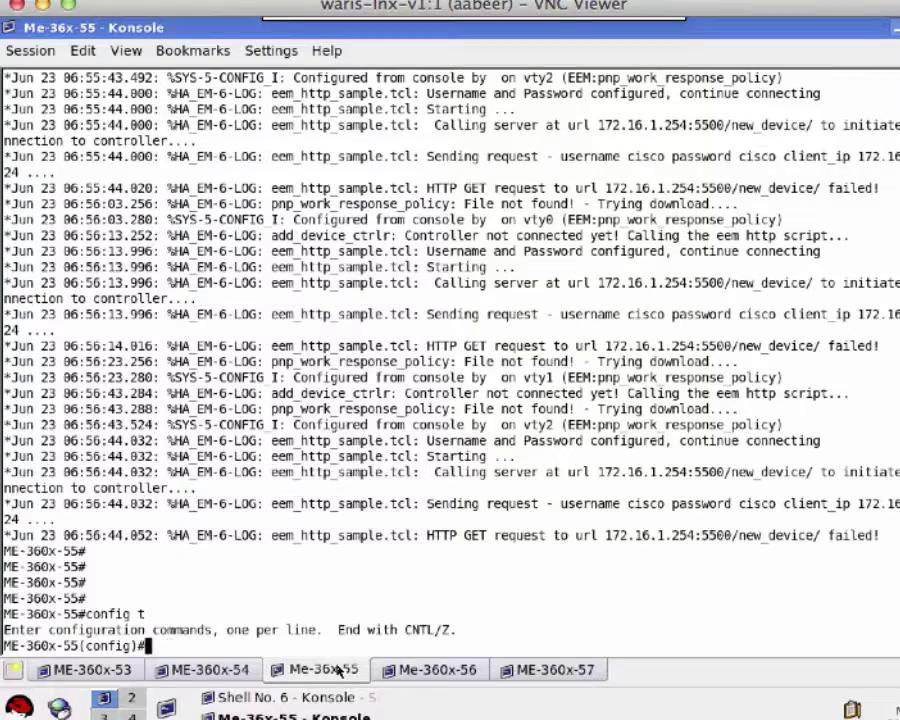
type("int ra")
key("Tab")
type("gi0/2-3")
key("Return")
type("no shut")
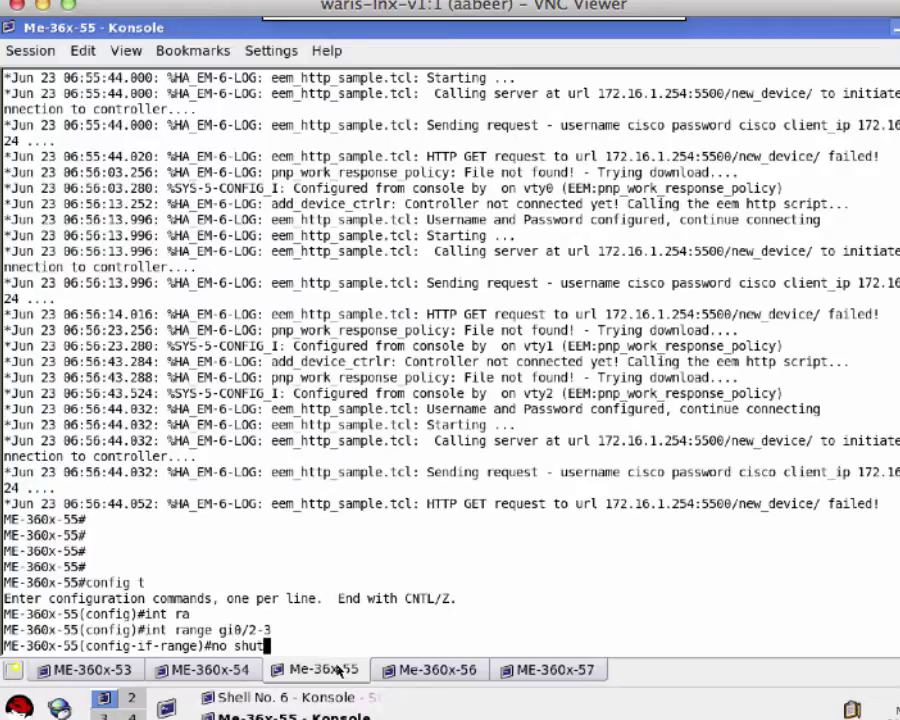
key("Return")
type("end")
key("Return")
key("Return")
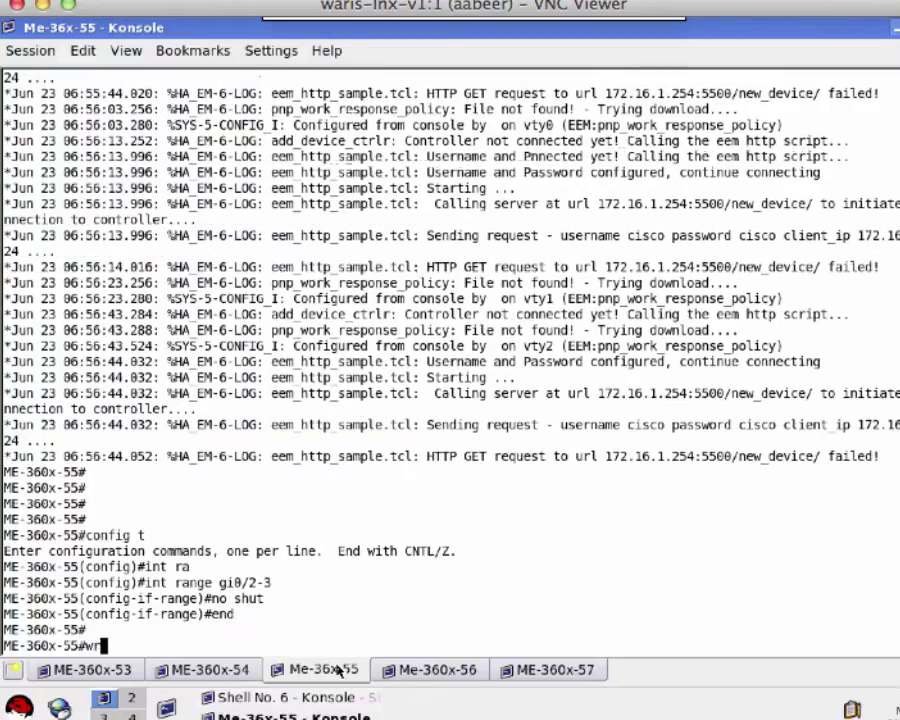
type("wr")
key("Return")
Step: Examine the ME-360x-55 entries on the EPN Demo Dashboard and locate the device in the PowerPoint topology slide
left_click(612, 425)
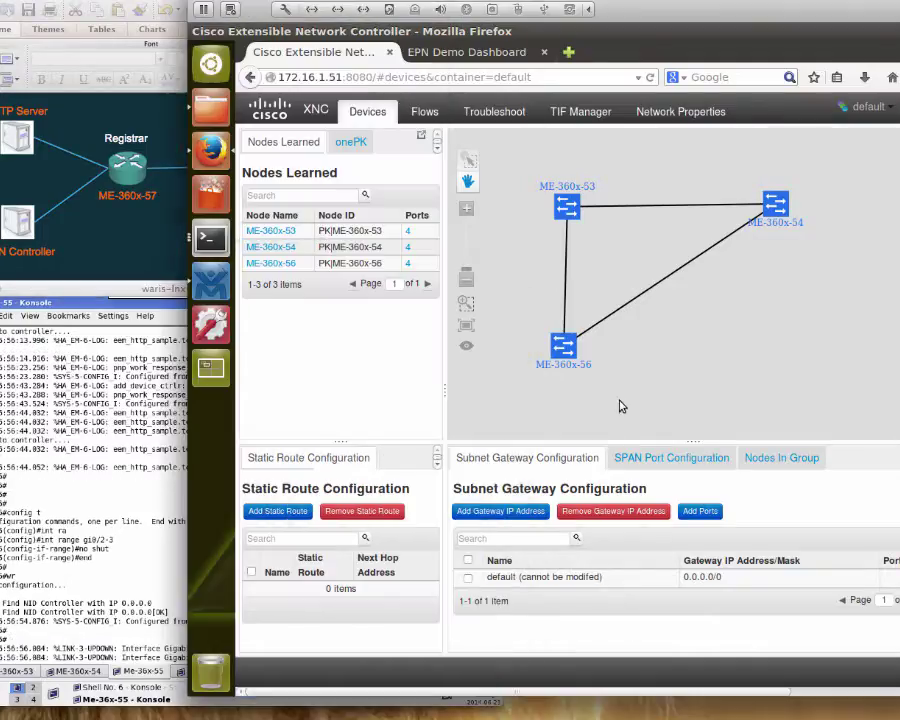
left_click(466, 52)
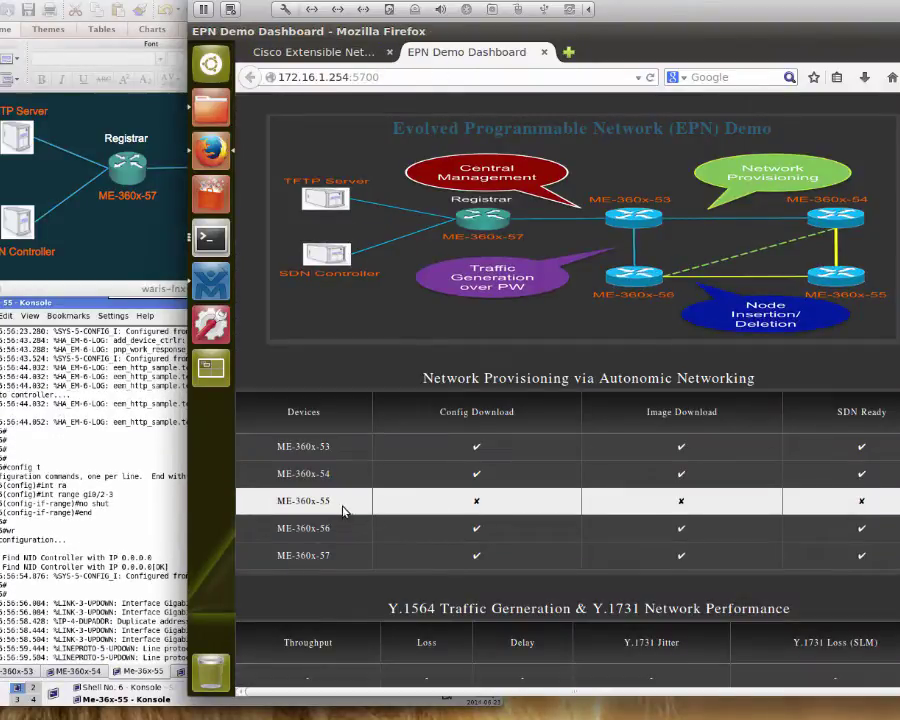
scroll(502, 497, "down", 4)
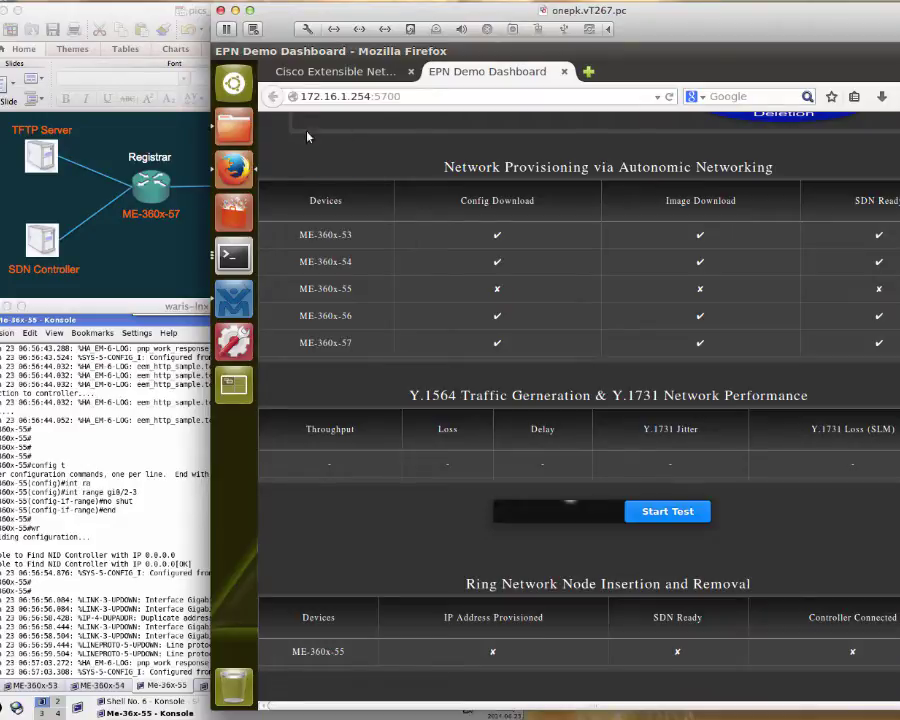
left_click(183, 110)
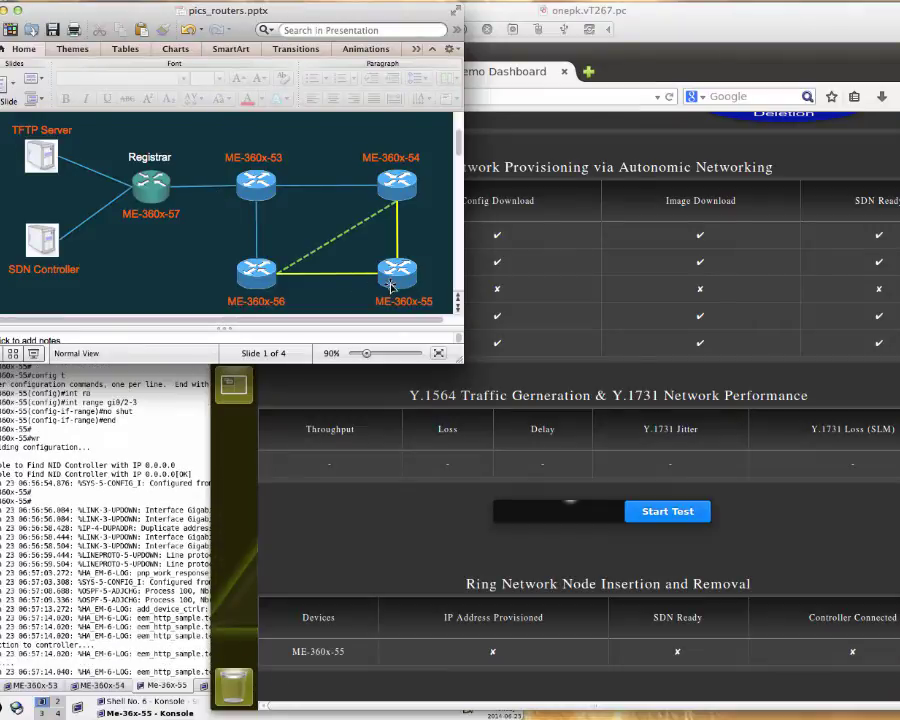
left_click(643, 66)
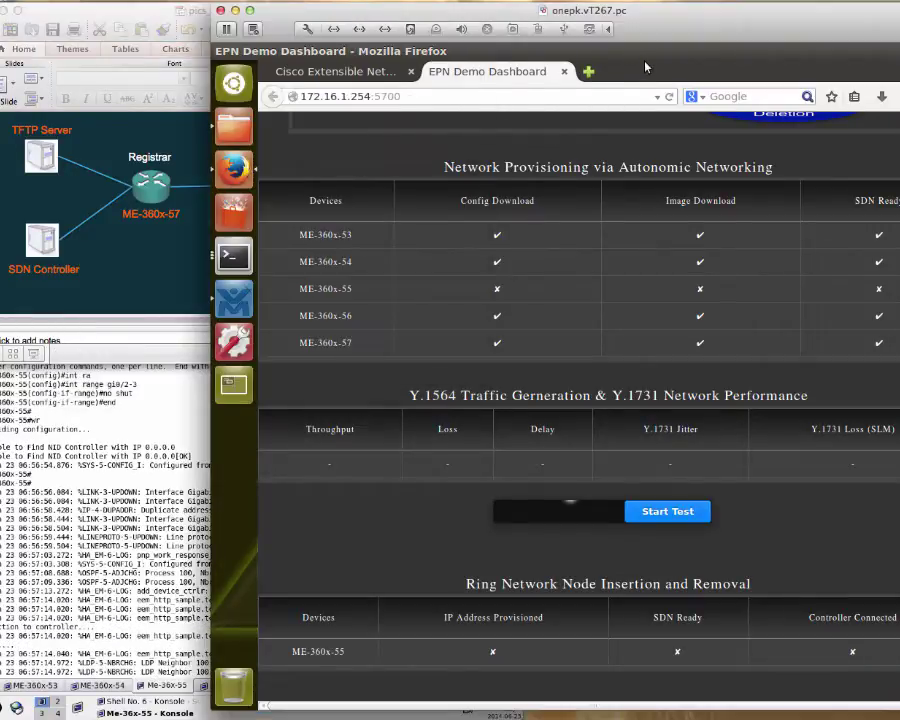
Step: Reload the XNC devices page and the EPN Demo Dashboard, and check ME-360x-55 in the Ring Network Node Insertion and Removal table
left_click(383, 71)
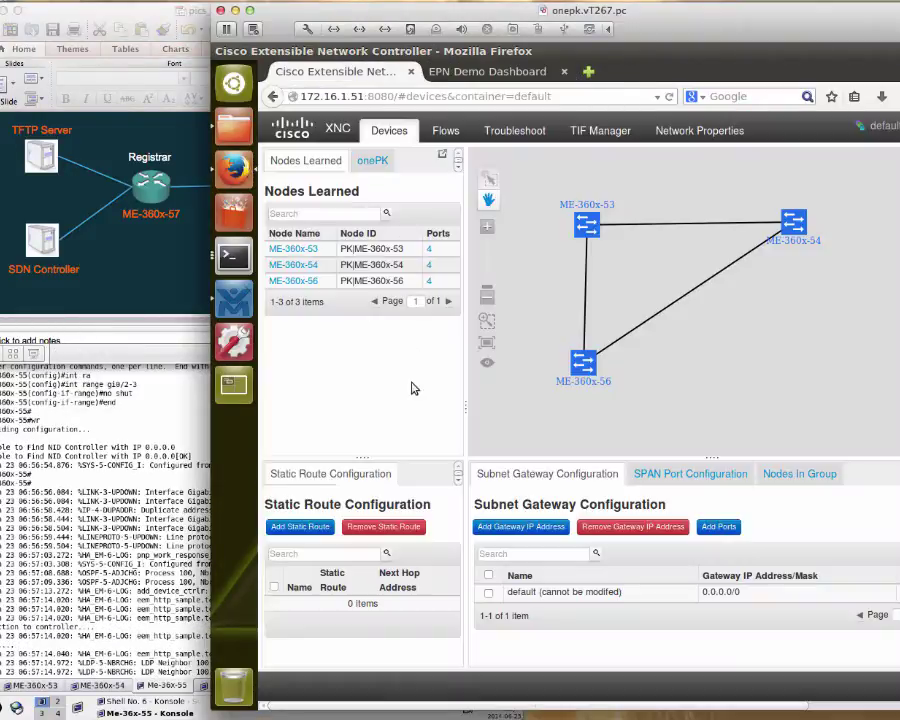
key("F5")
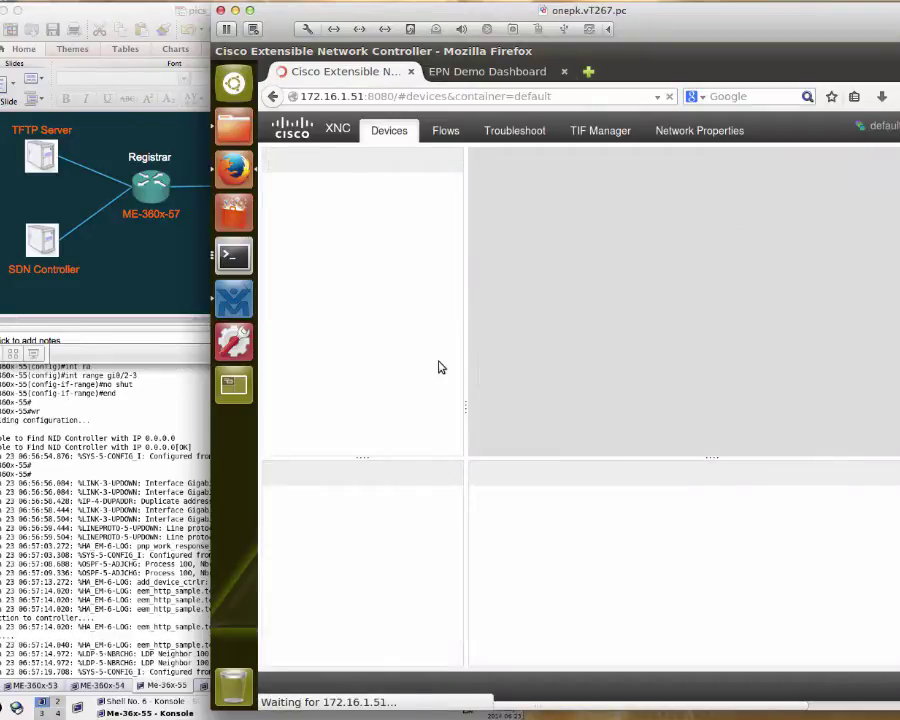
left_click(456, 70)
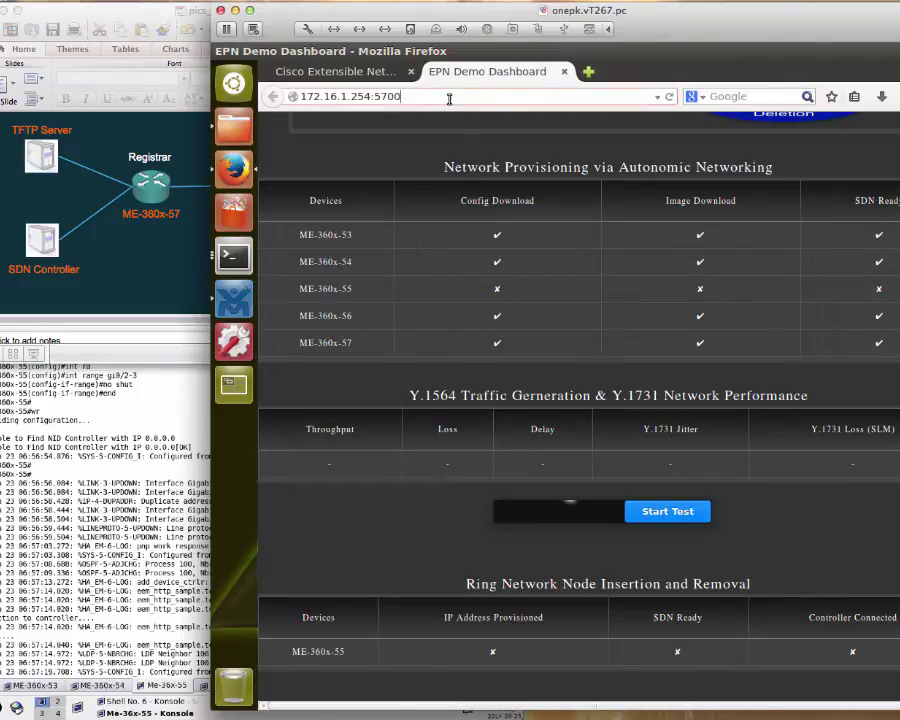
key("Return")
scroll(448, 239, "down", 4)
key("Return")
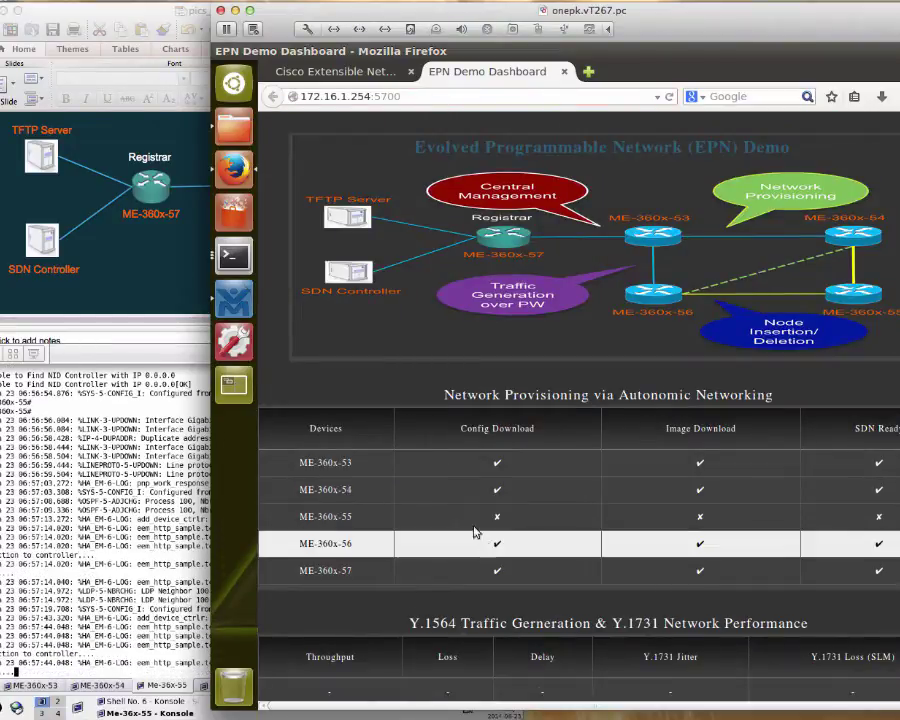
scroll(483, 543, "down", 5)
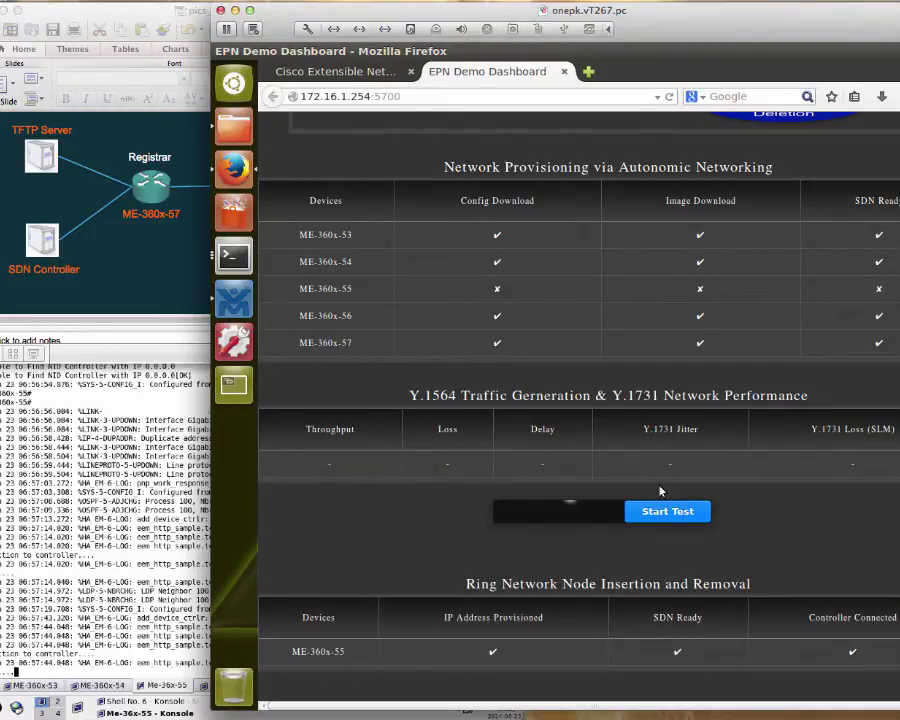
Step: Refresh the XNC topology and arrange its four nodes as a ring, with ME-360x-55 below ME-360x-54 and across from ME-360x-56
left_click(349, 76)
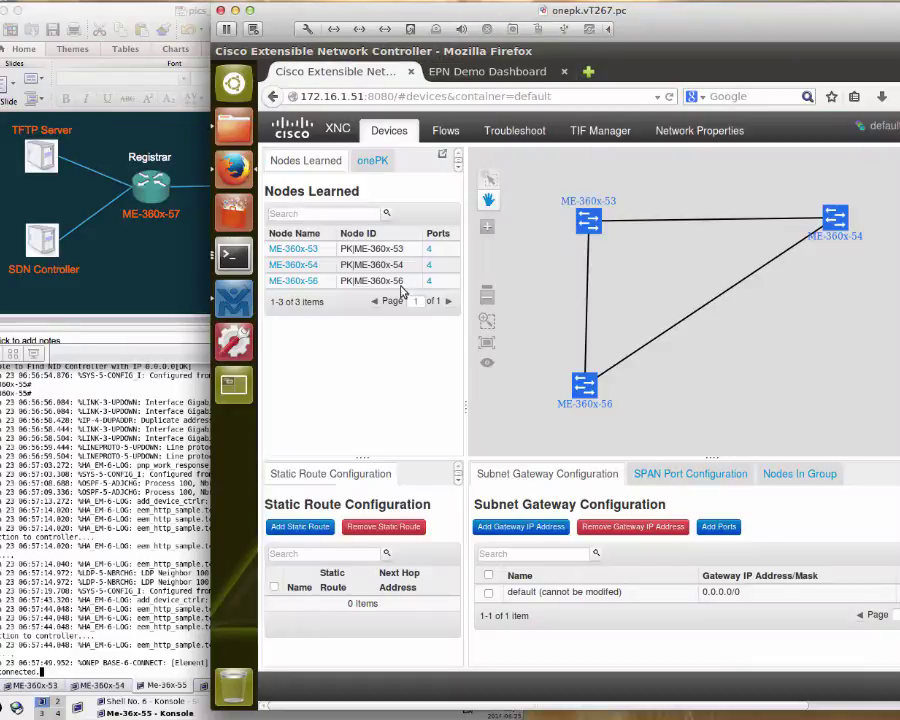
key("F5")
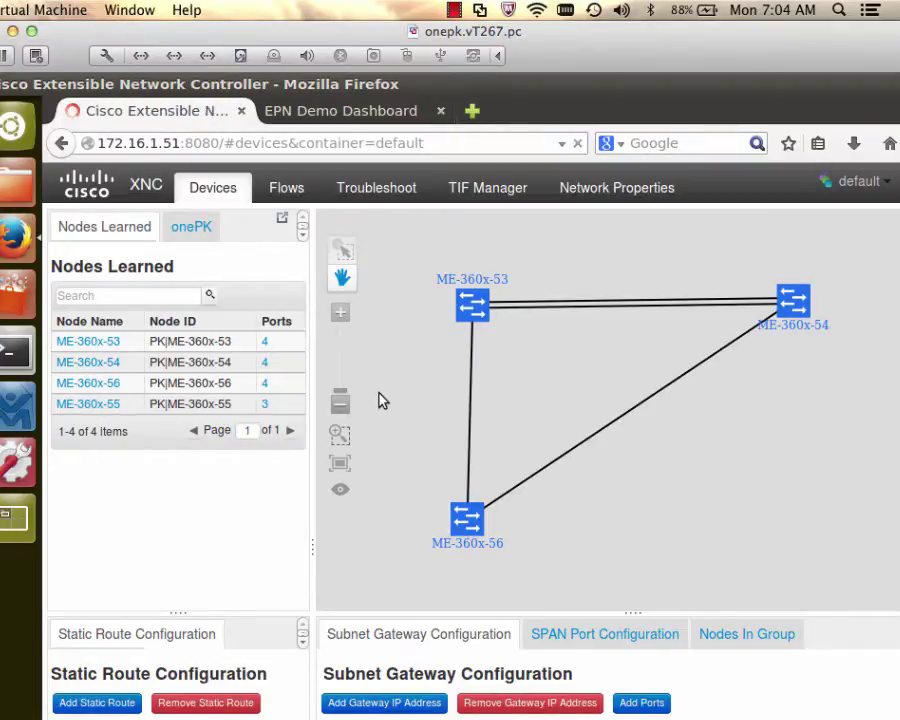
key("F5")
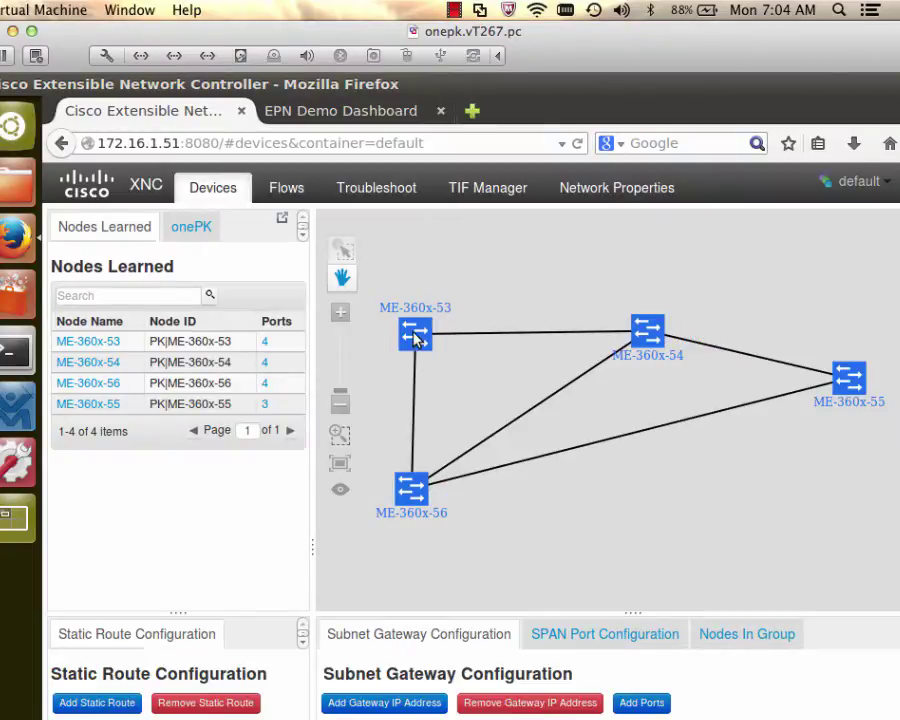
left_click_drag(426, 340, 479, 300)
left_click_drag(651, 331, 712, 294)
left_click_drag(848, 380, 716, 480)
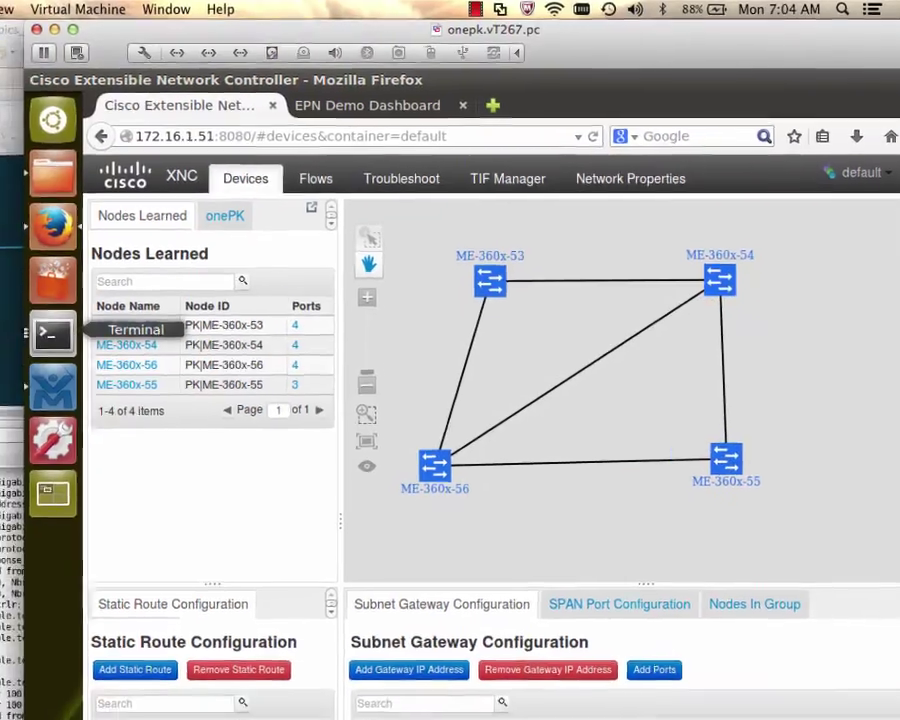
Step: Compare the XNC topology with the PowerPoint slide and start the Y.1564 traffic generation test from the EPN Demo Dashboard
key("super+Tab")
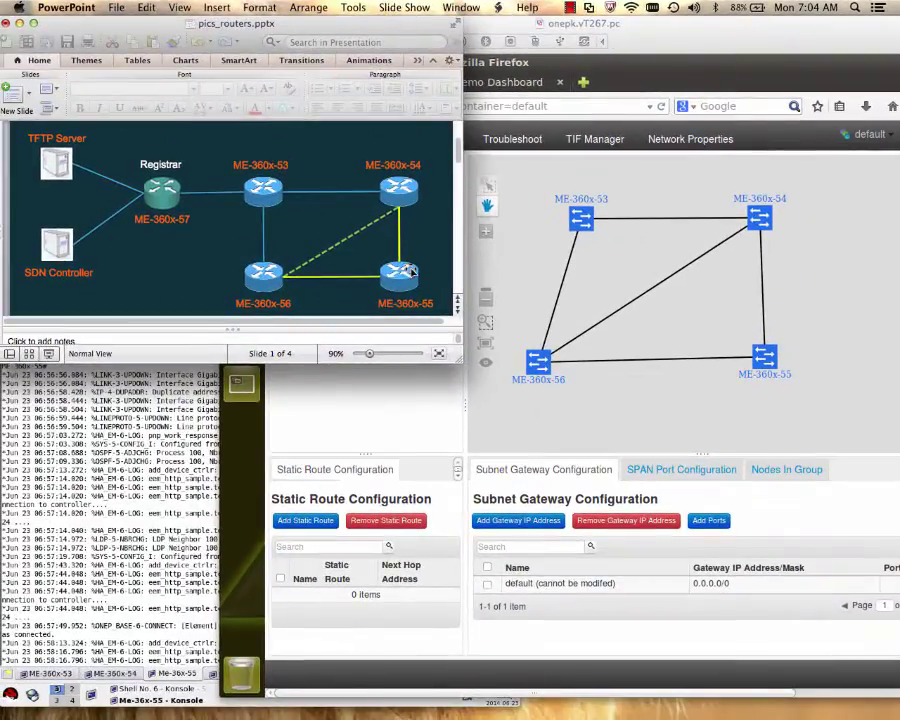
left_click(343, 229)
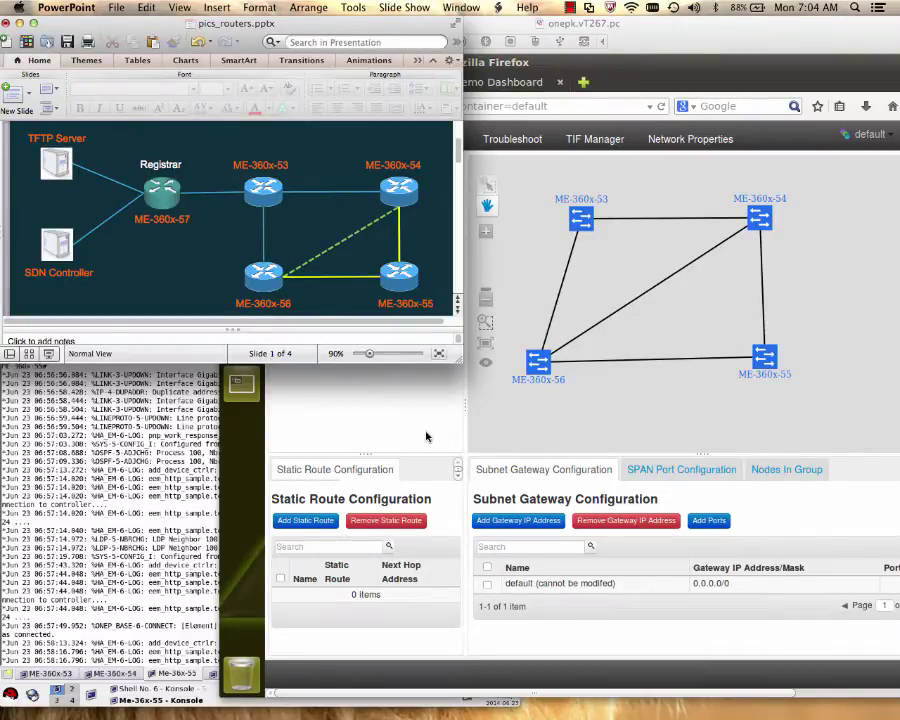
left_click(672, 80)
left_click(490, 82)
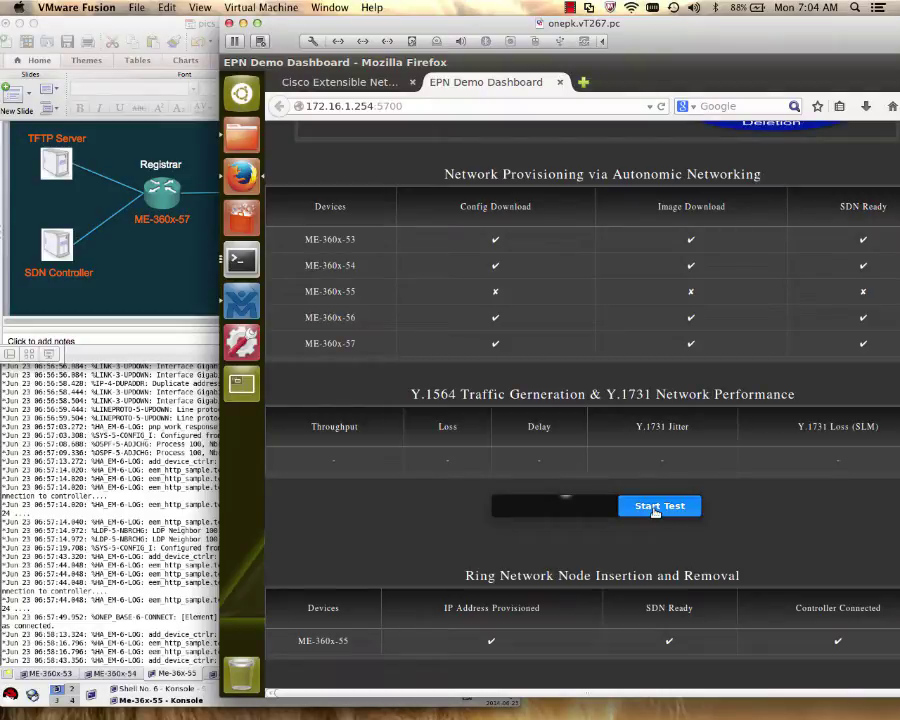
left_click(655, 508)
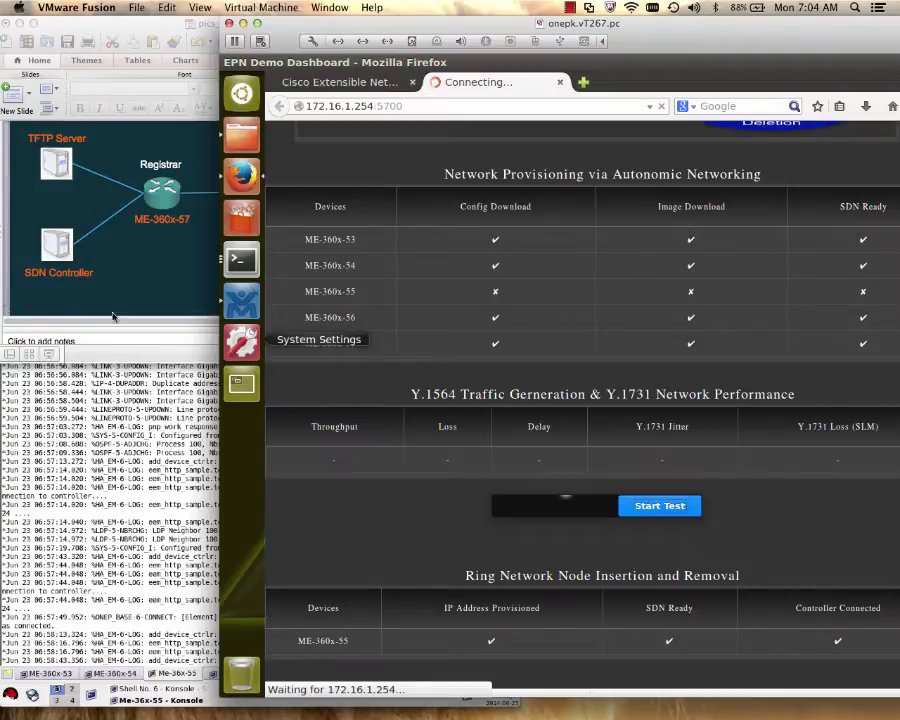
Step: Consult the topology slide during the test, return to the EPN Demo Dashboard, and examine the Y.1564 and Y.1731 results and charts
left_click(160, 294)
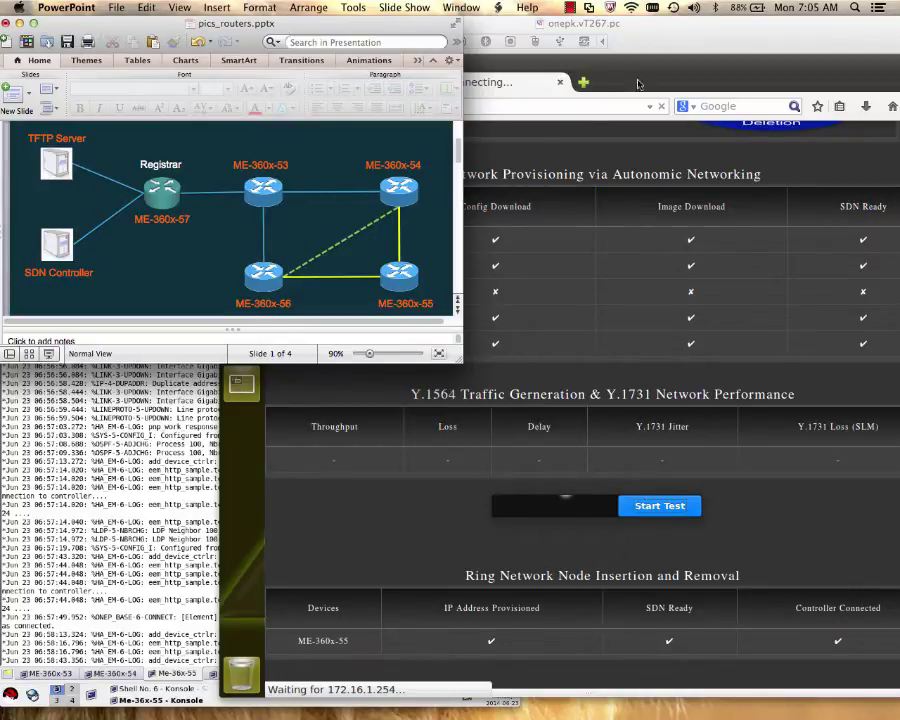
left_click(651, 49)
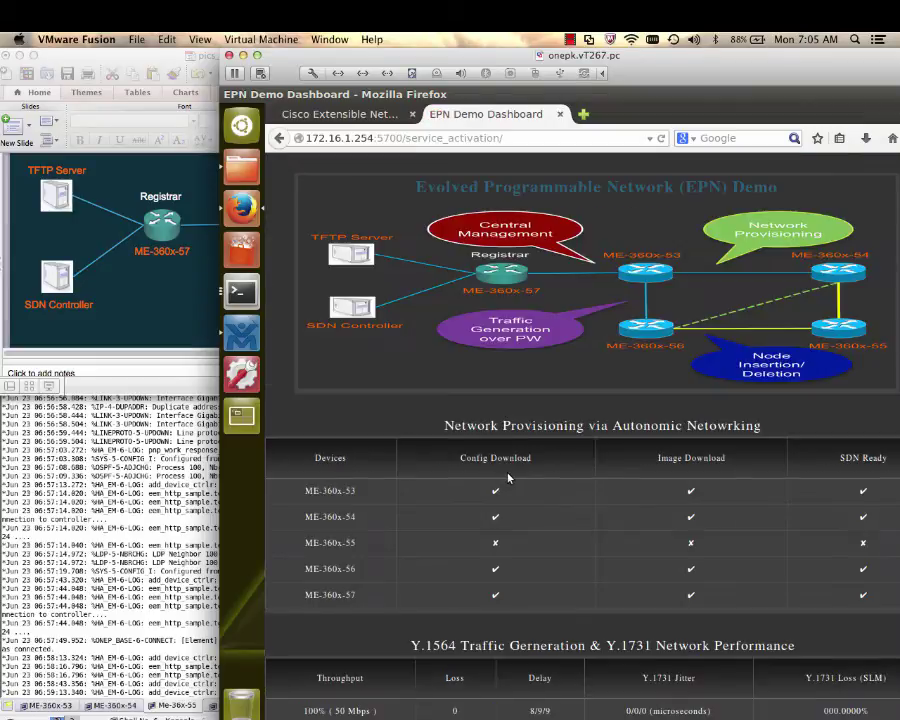
scroll(594, 480, "down", 8)
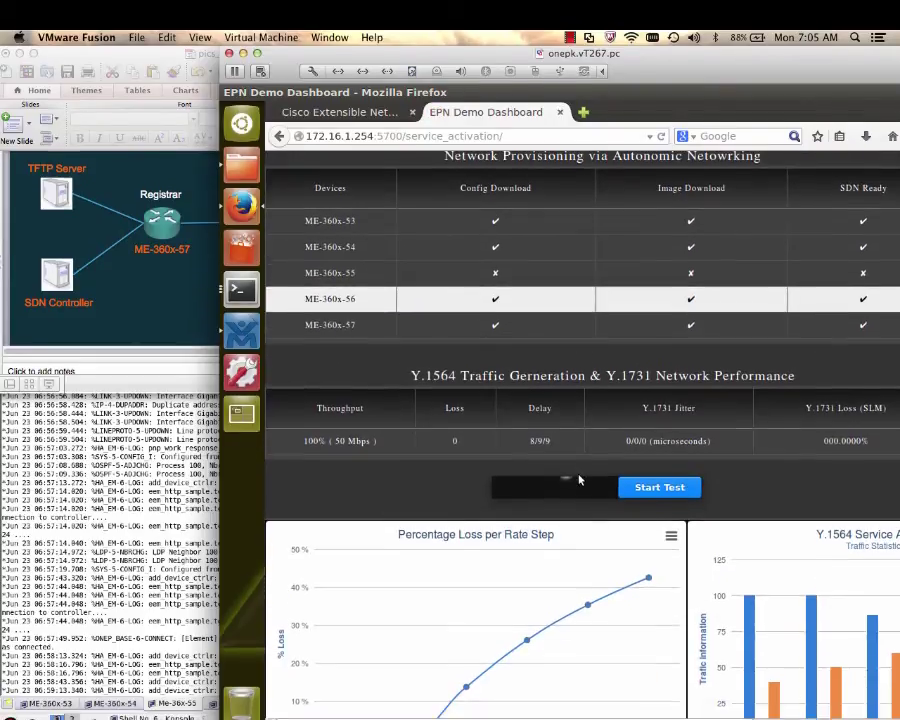